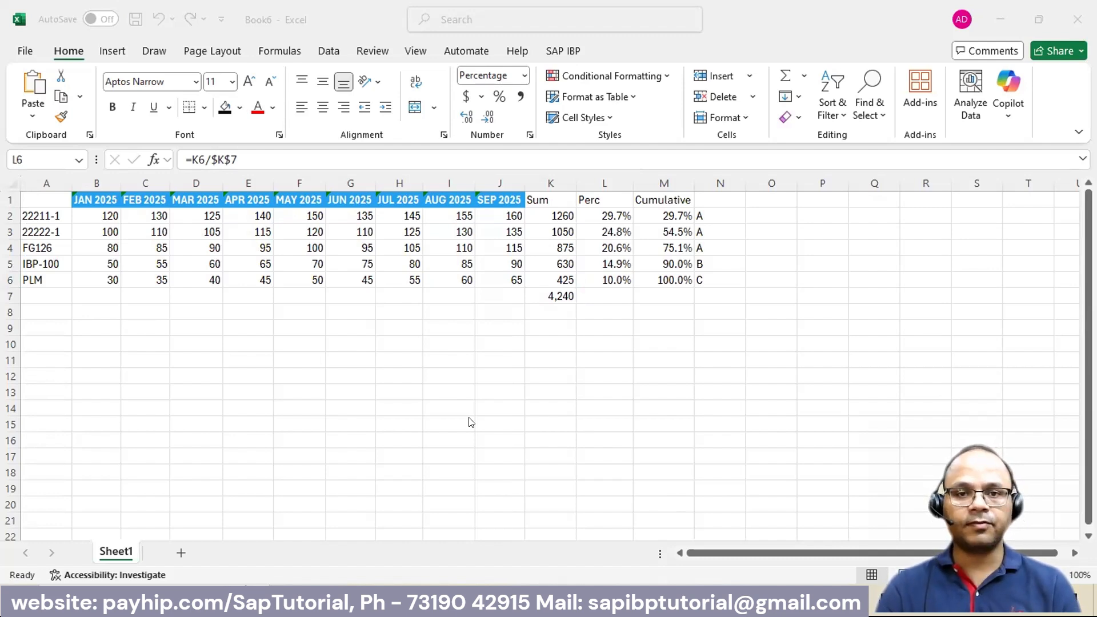
- Switch to the browser and review the ABC segmentation and general settings of segmentation profile ABCXYZOCT11
left_click(576, 602)
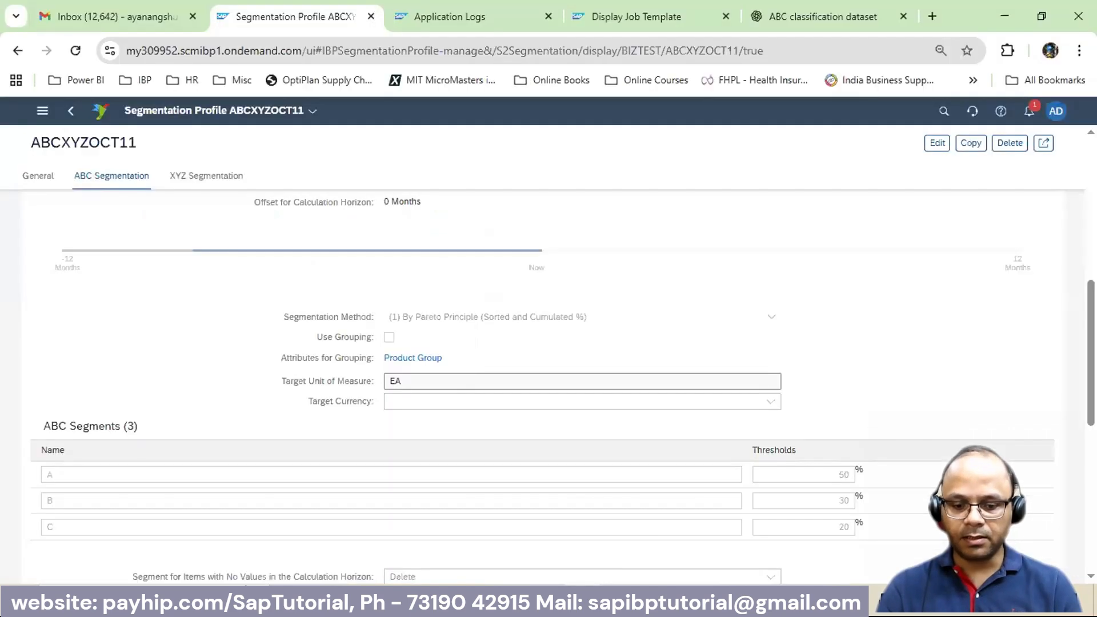
scroll(503, 414, "up", 2)
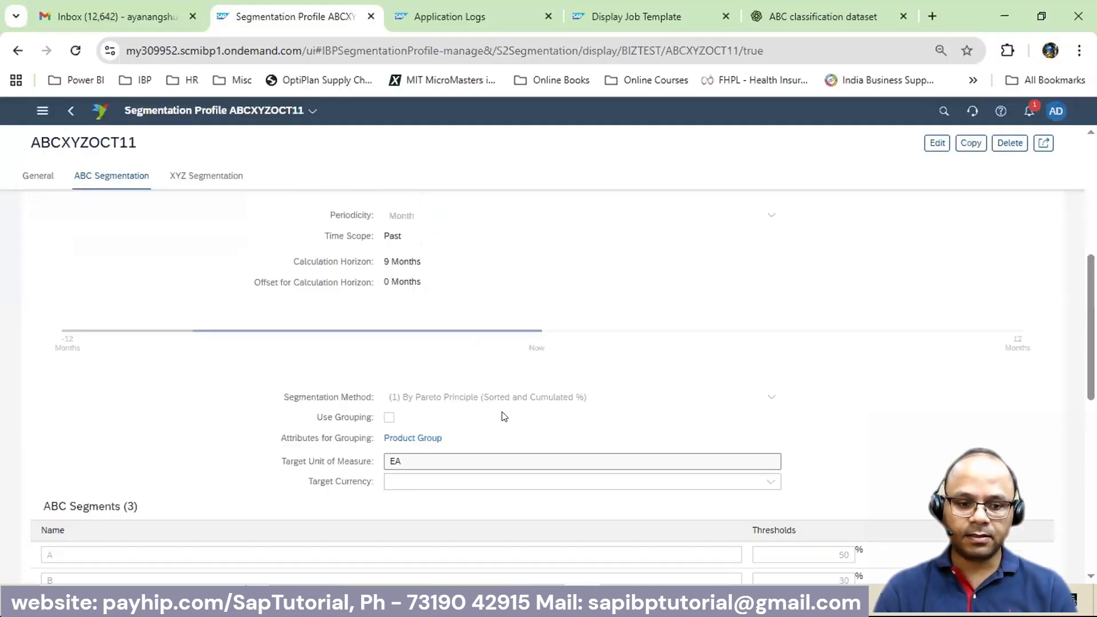
scroll(504, 417, "up", 4)
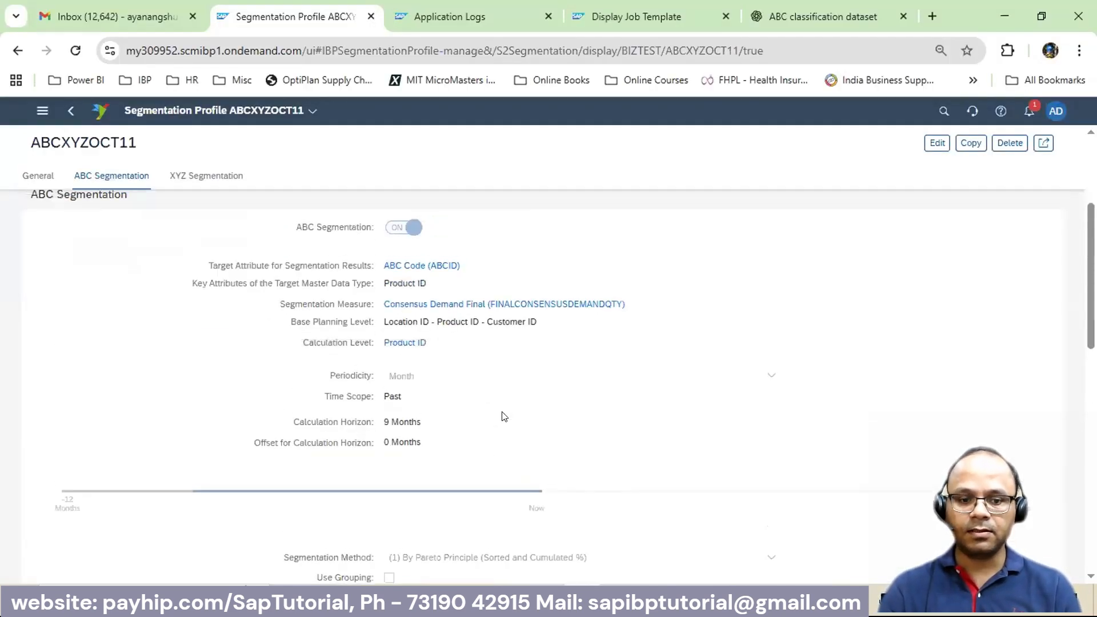
scroll(504, 416, "up", 5)
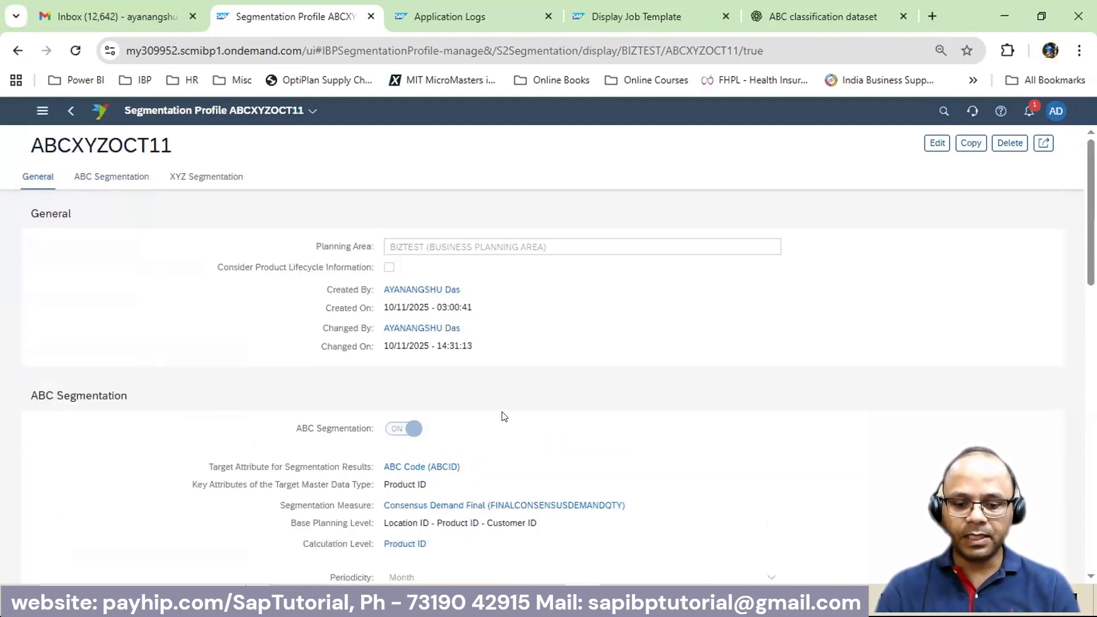
- Switch to the Book6 workbook in Excel and examine the products' monthly quantities, sums, cumulative percentages and ABC classes
mouse_move(654, 606)
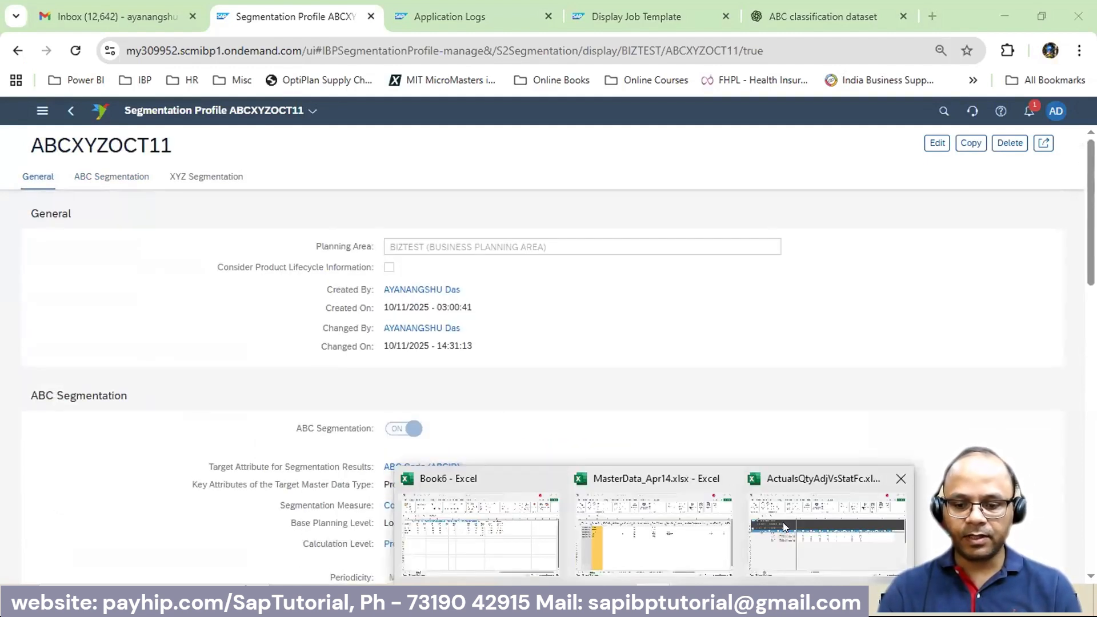
left_click(557, 531)
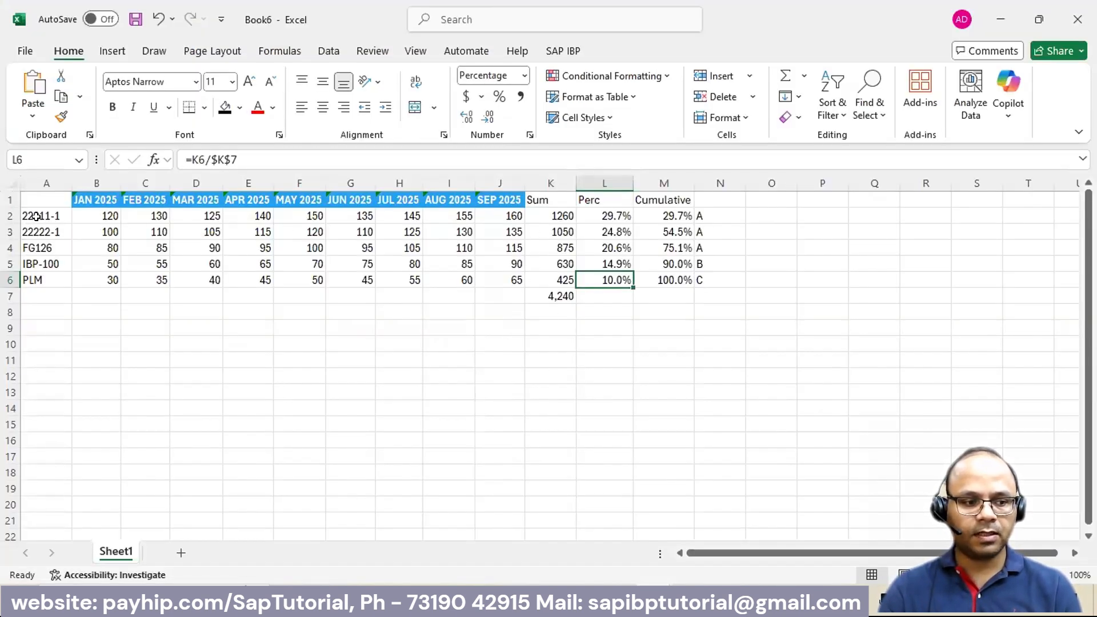
left_click_drag(37, 217, 48, 279)
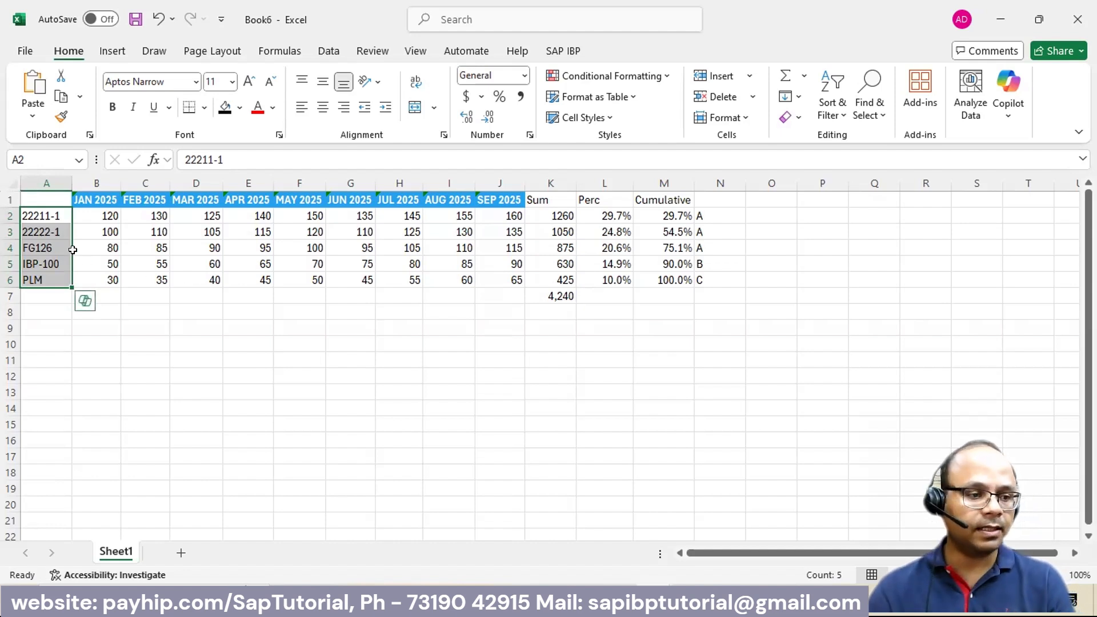
left_click(51, 214)
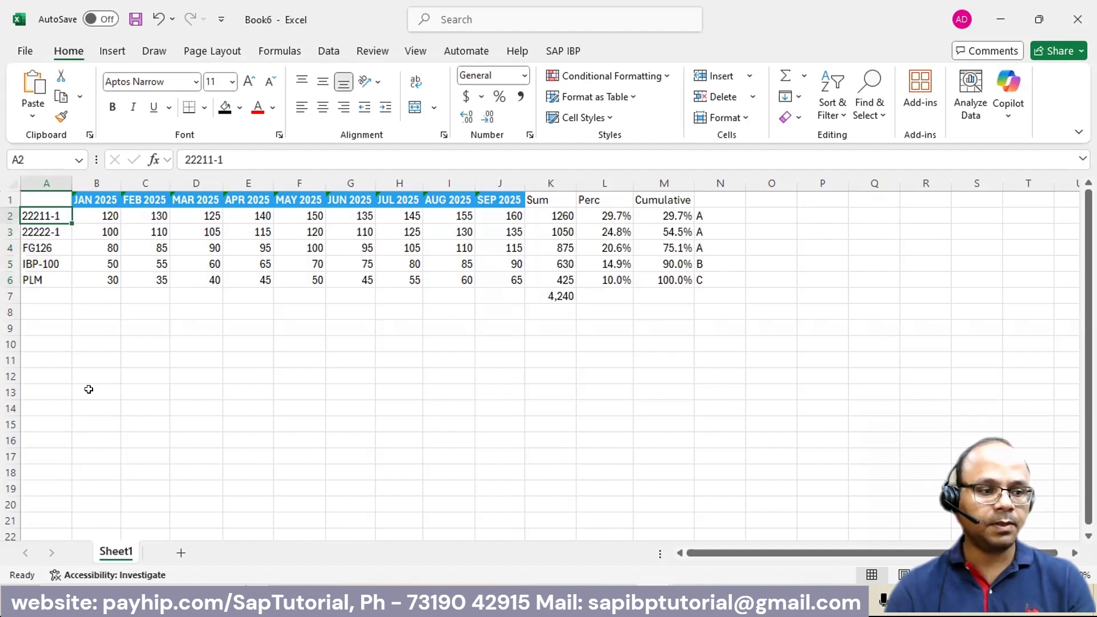
left_click(48, 280, "shift")
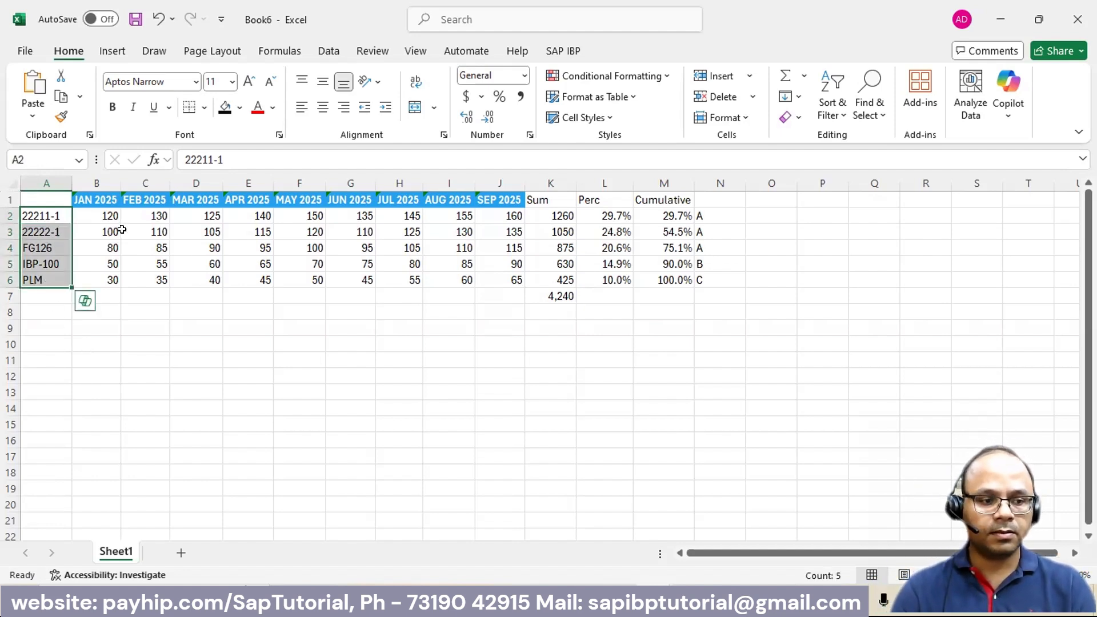
left_click_drag(48, 216, 703, 230)
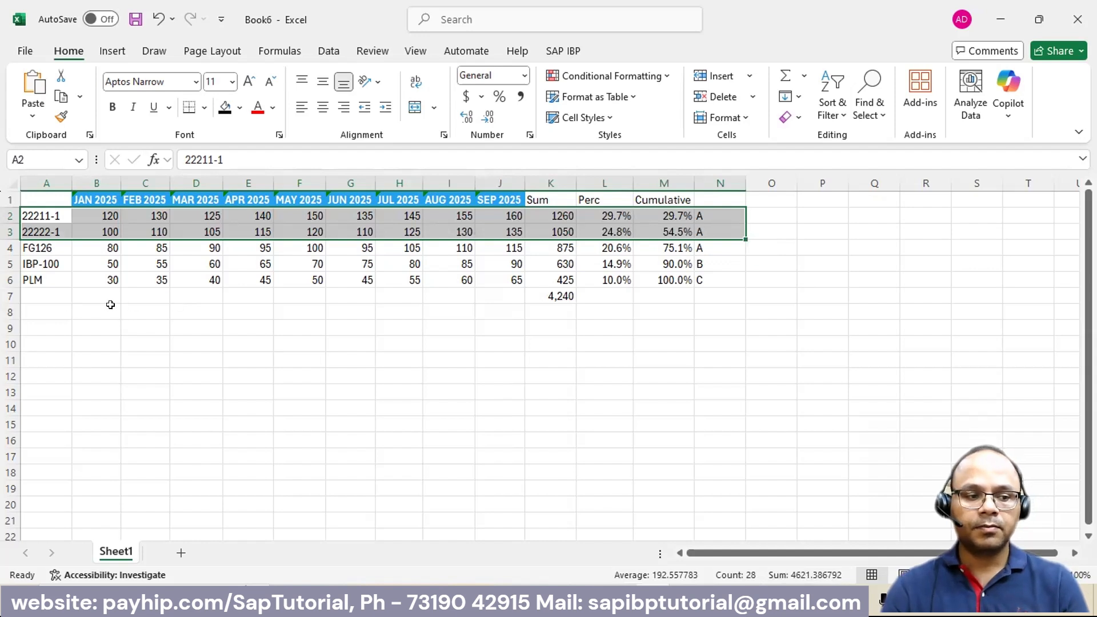
left_click_drag(49, 296, 68, 435)
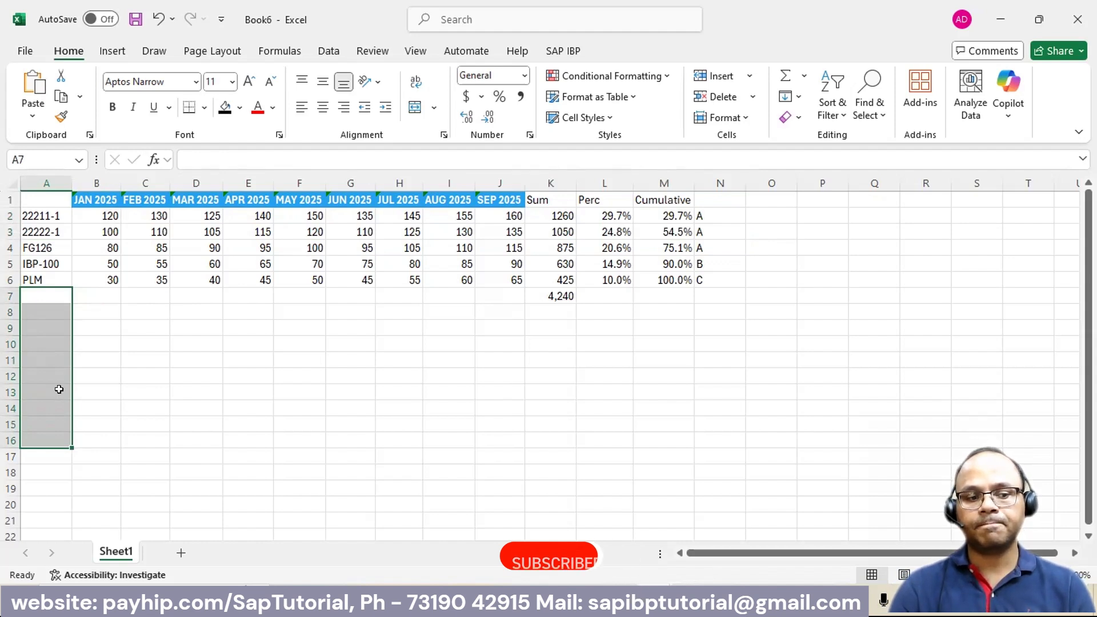
left_click_drag(54, 216, 54, 231)
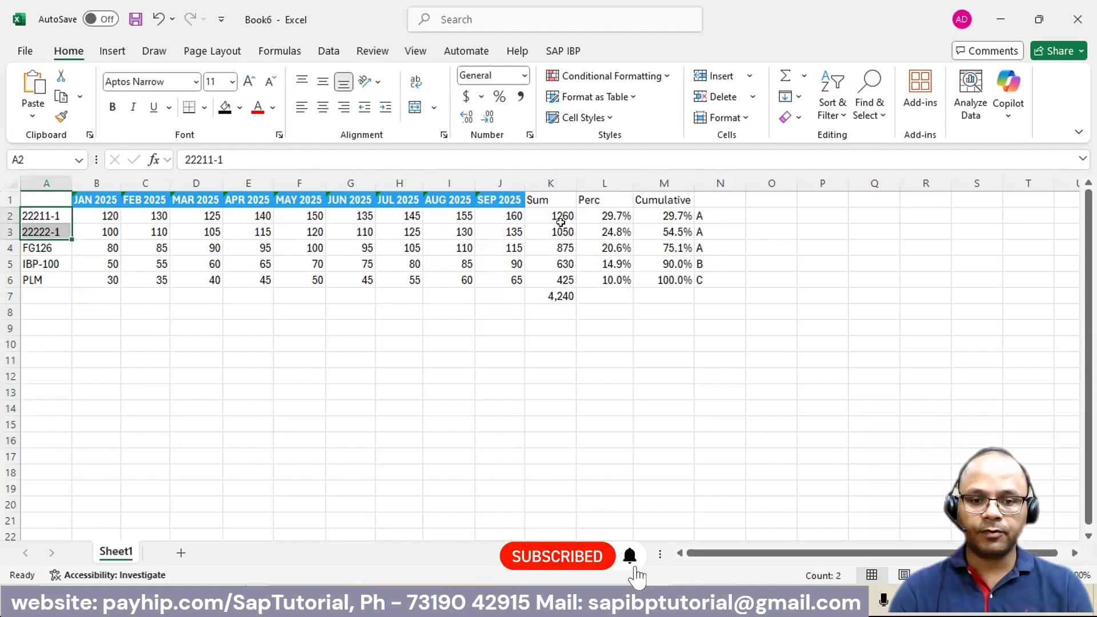
left_click_drag(561, 221, 561, 228)
left_click(714, 215)
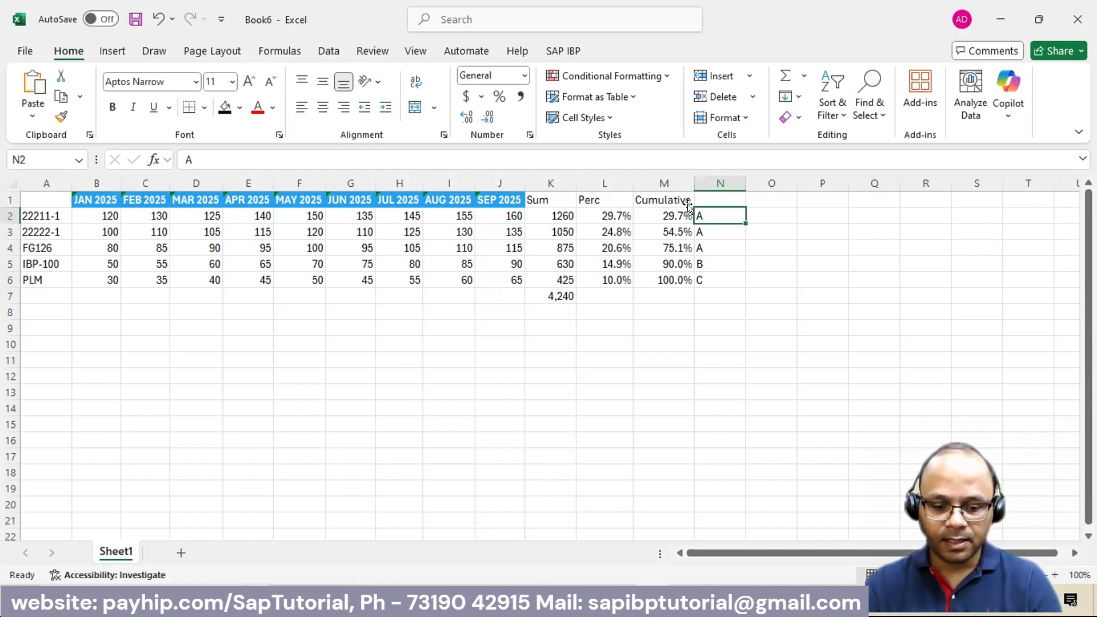
- Return to segmentation profile ABCXYZOCT11 in the browser, open it for editing and enable Use Grouping for the ABC segmentation
key("alt+Tab")
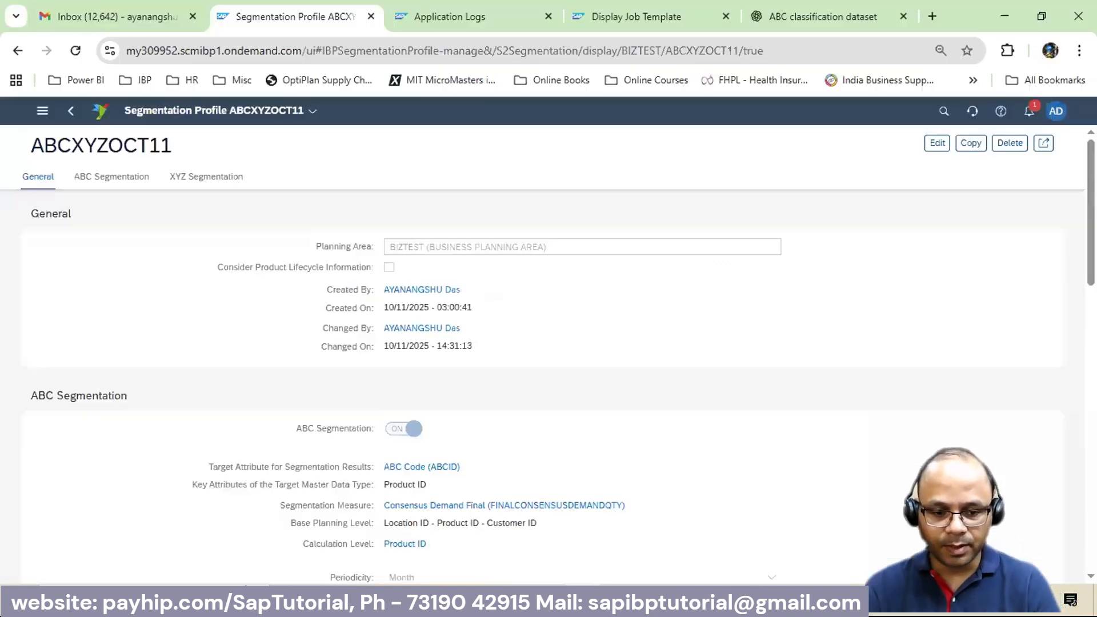
left_click(937, 143)
scroll(533, 435, "down", 8)
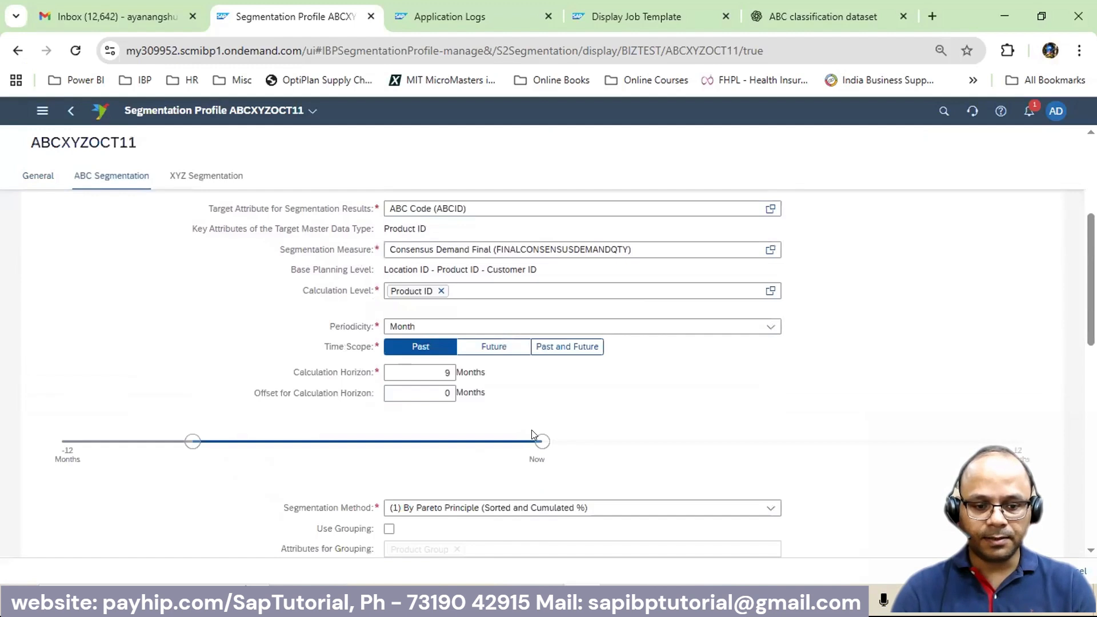
scroll(404, 401, "down", 2)
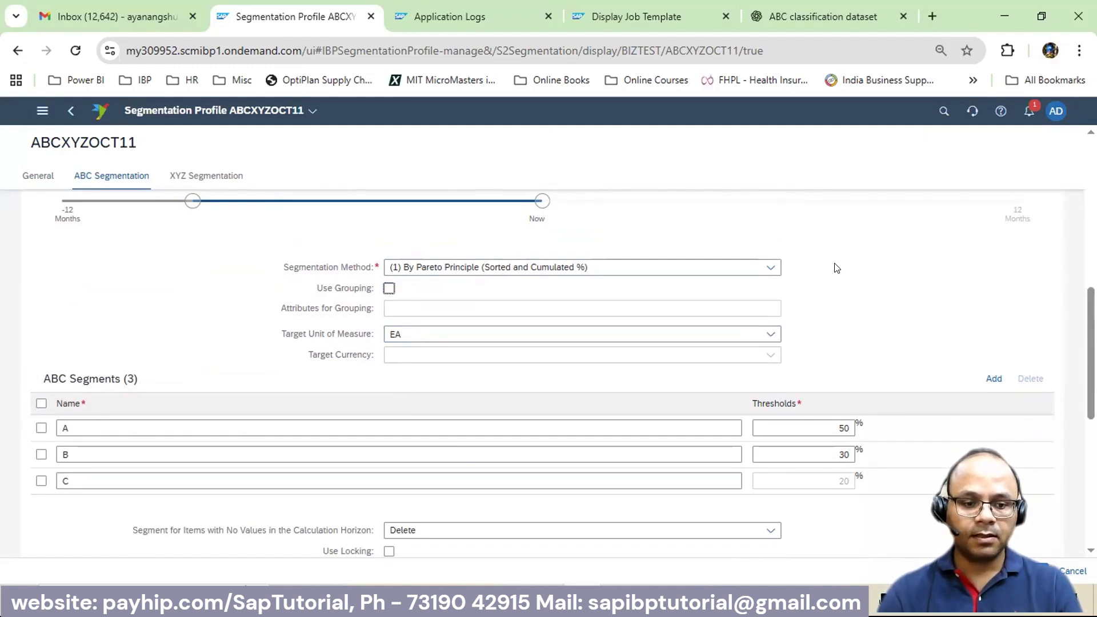
left_click(388, 288)
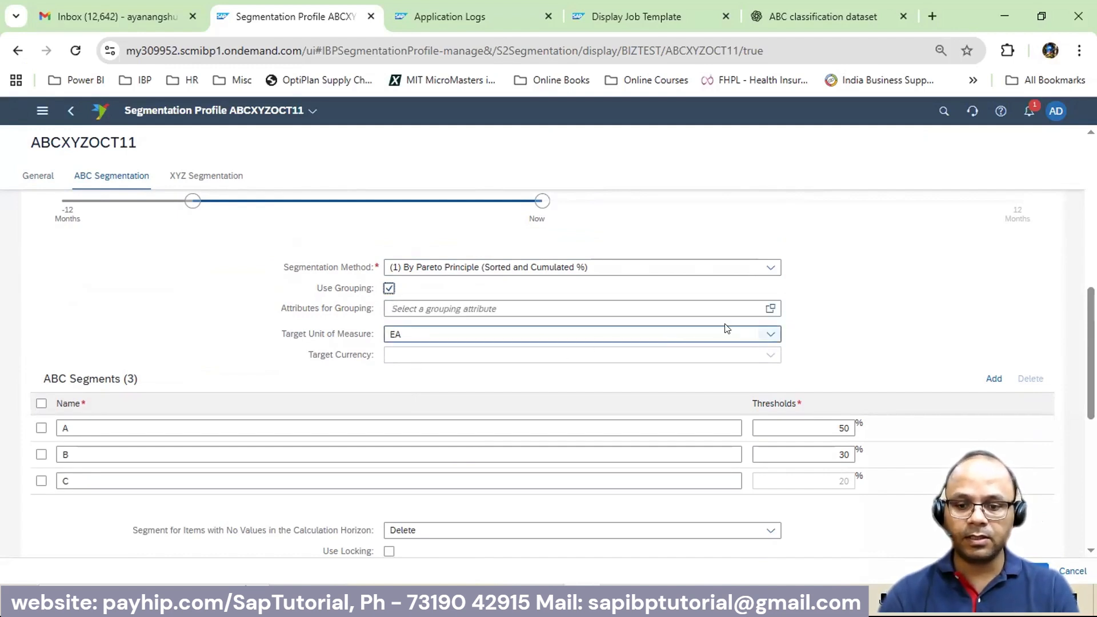
left_click(770, 308)
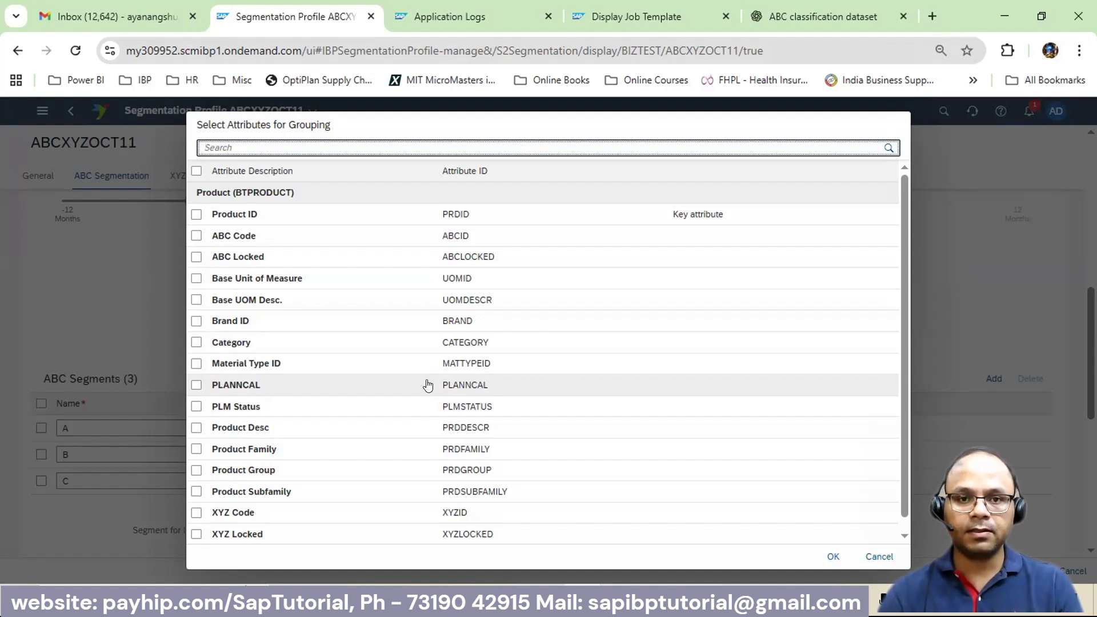
left_click(870, 554)
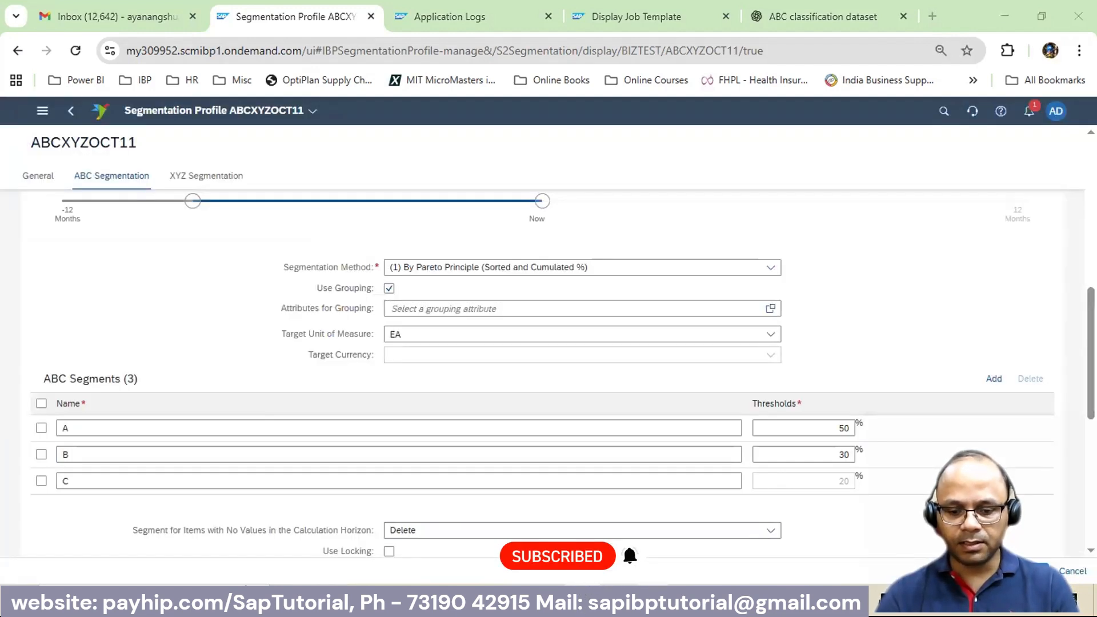
- Compare the Book6 product list with the Product ID, Product Group and ABC Code columns of the Product sheet in MasterData_Apr14.xlsx
mouse_move(657, 603)
left_click(514, 556)
left_click_drag(43, 277, 43, 277)
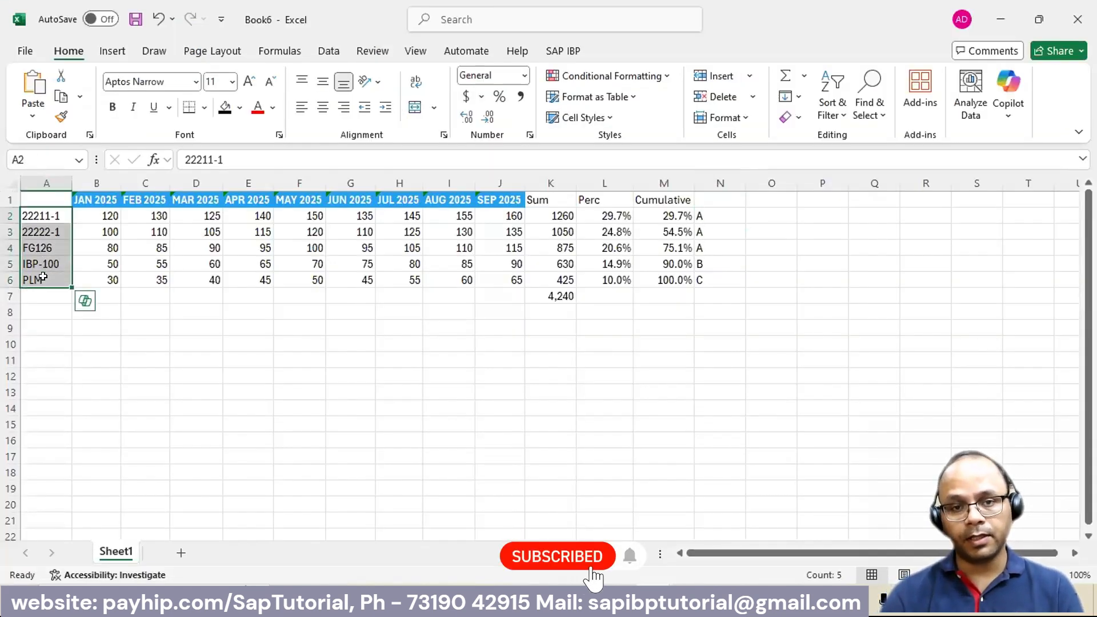
left_click(628, 603)
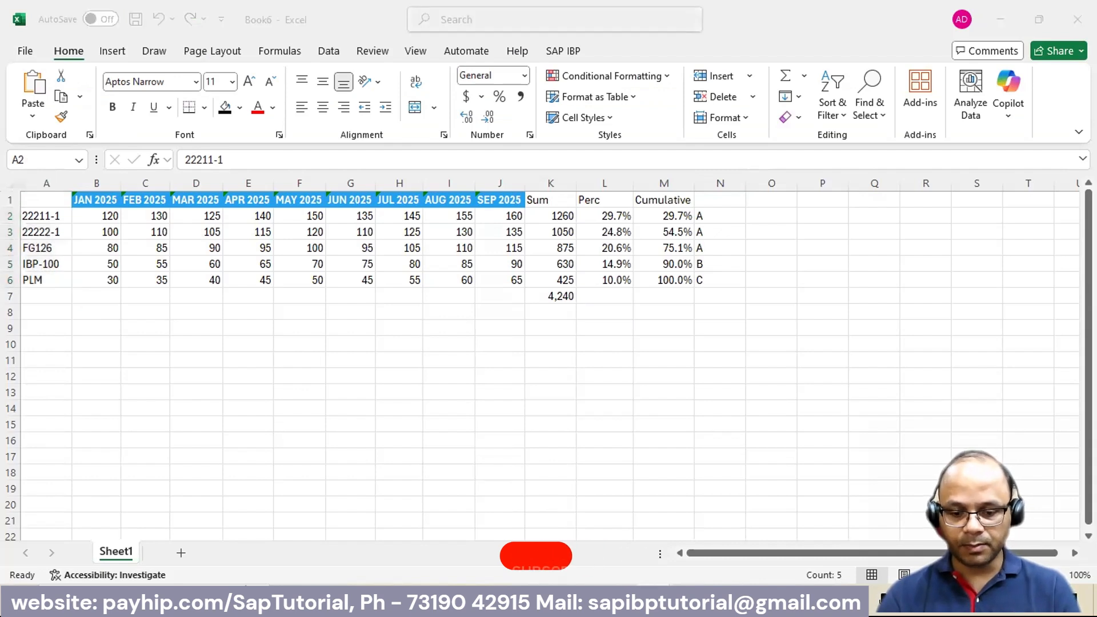
left_click(712, 532)
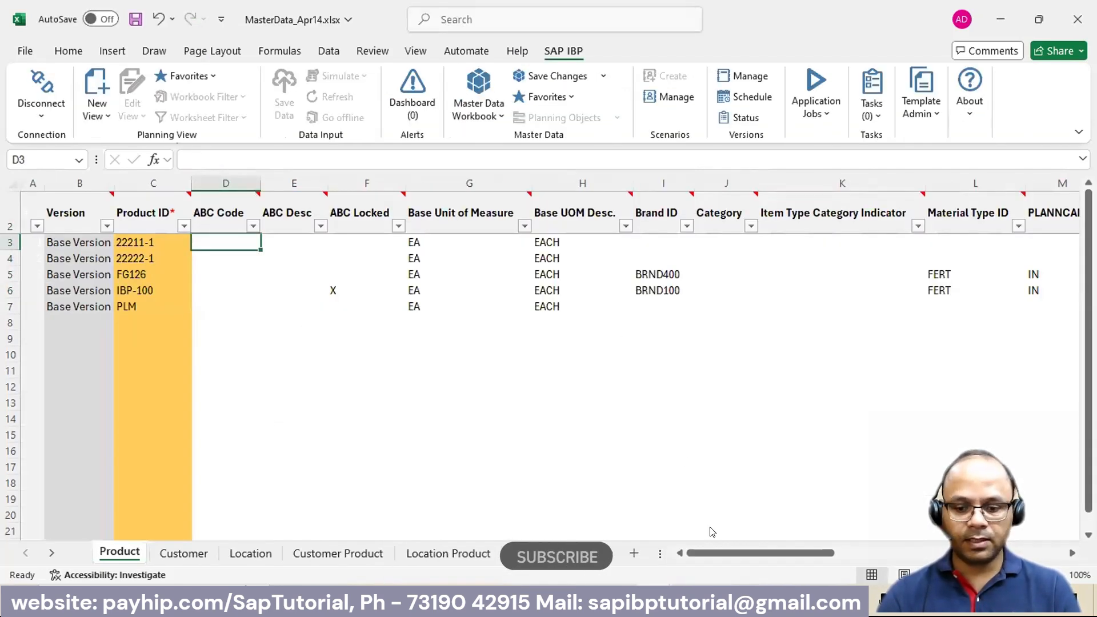
left_click_drag(747, 553, 890, 557)
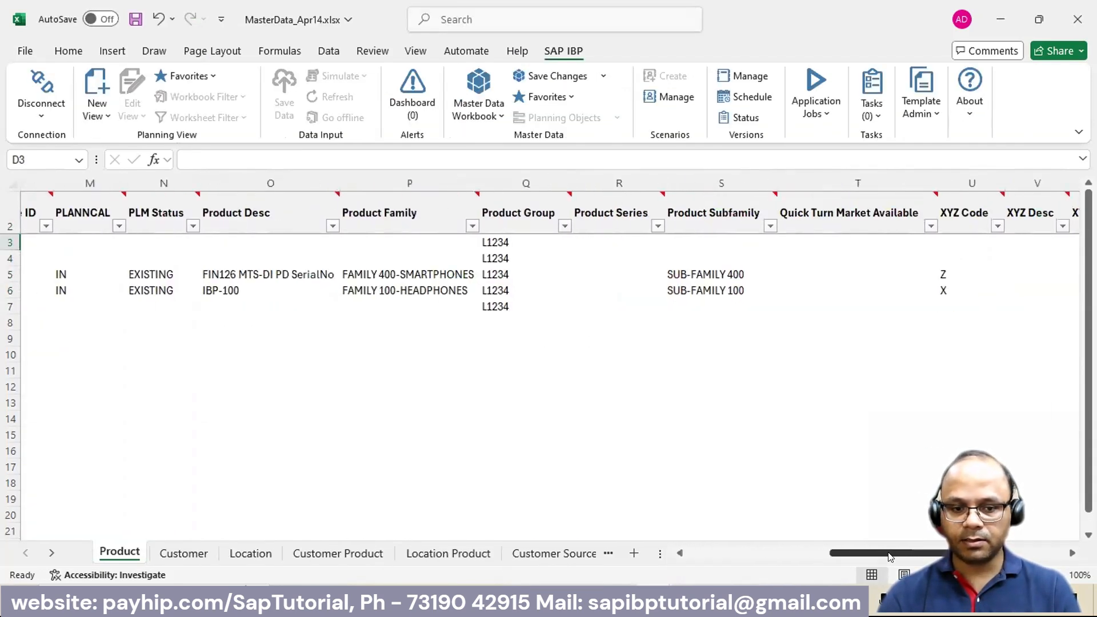
left_click_drag(507, 242, 511, 301)
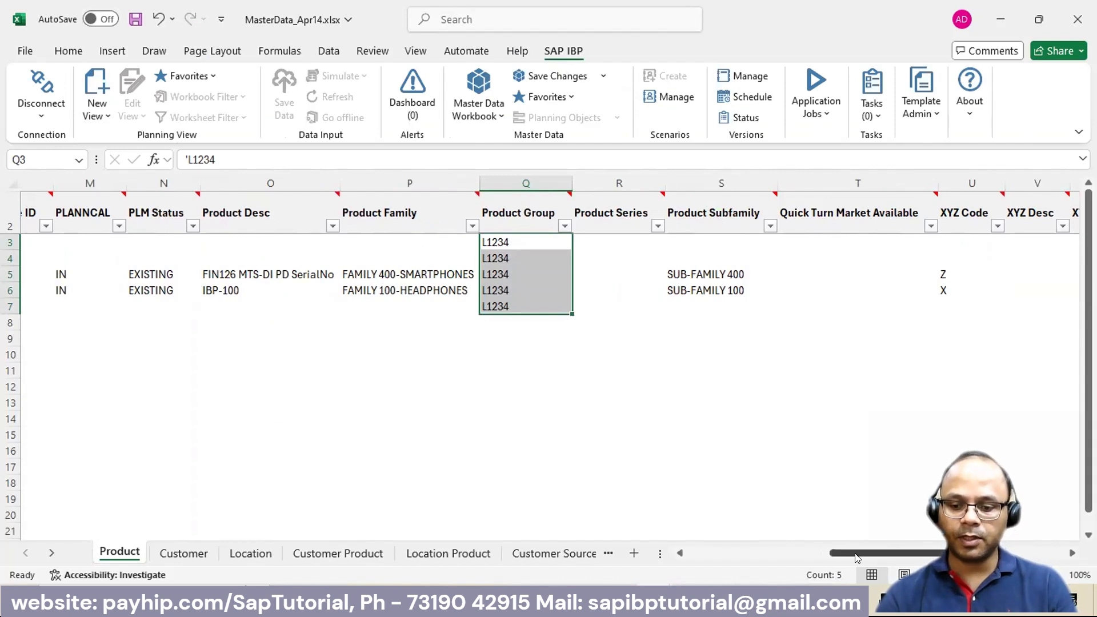
left_click_drag(840, 553, 695, 553)
left_click_drag(160, 243, 146, 302)
left_click_drag(217, 241, 212, 303)
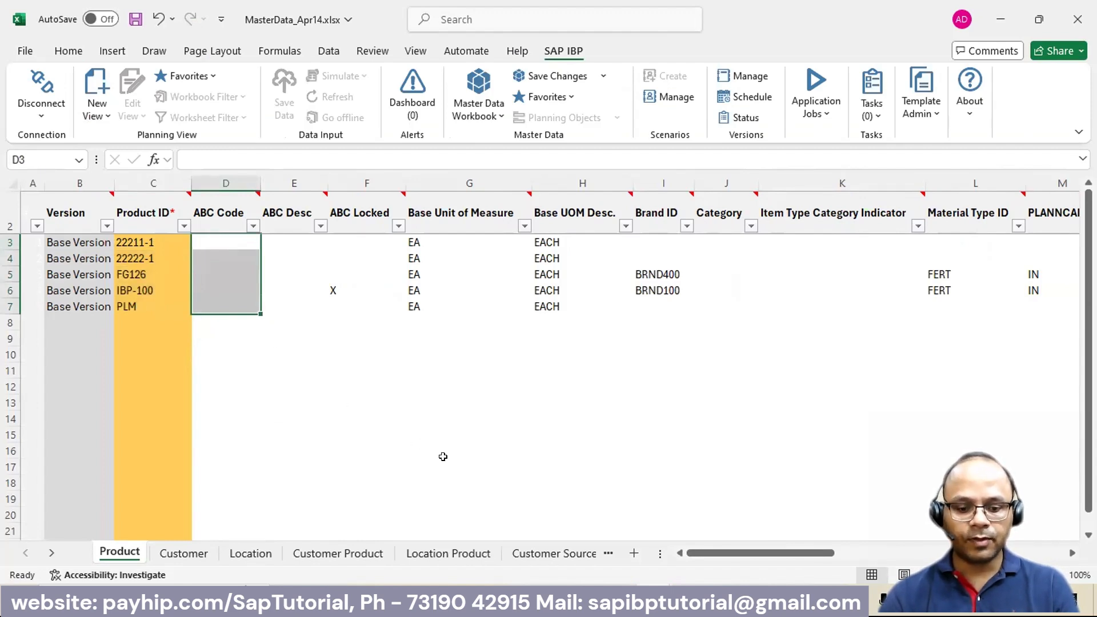
- Back in the browser, choose Product Group as the attribute for grouping in the ABC segmentation and save the segmentation profile
left_click(455, 603)
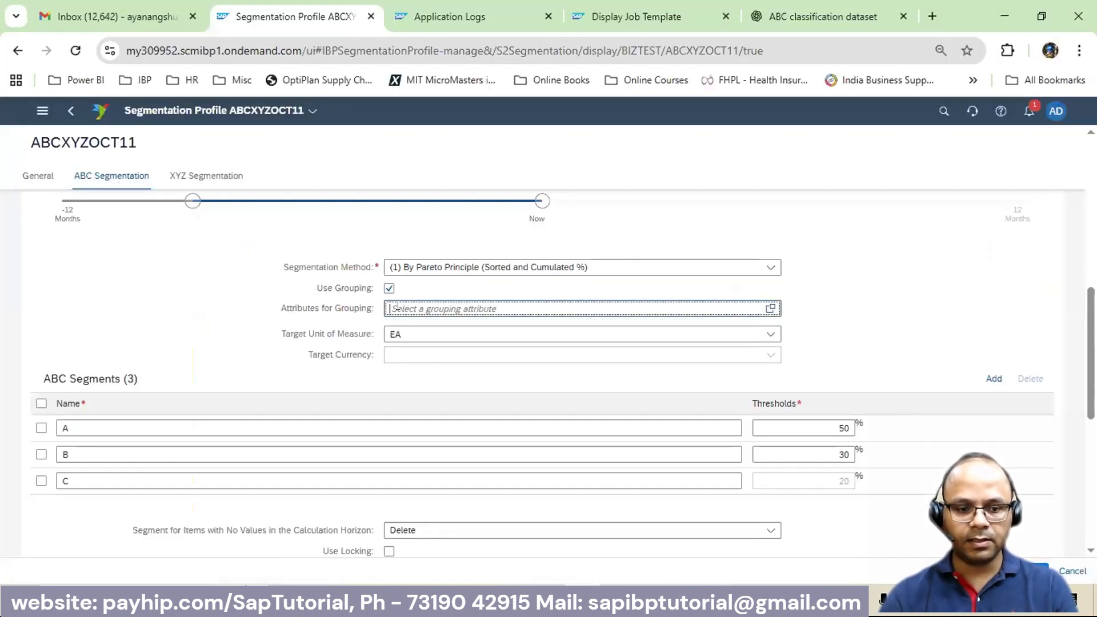
left_click(771, 309)
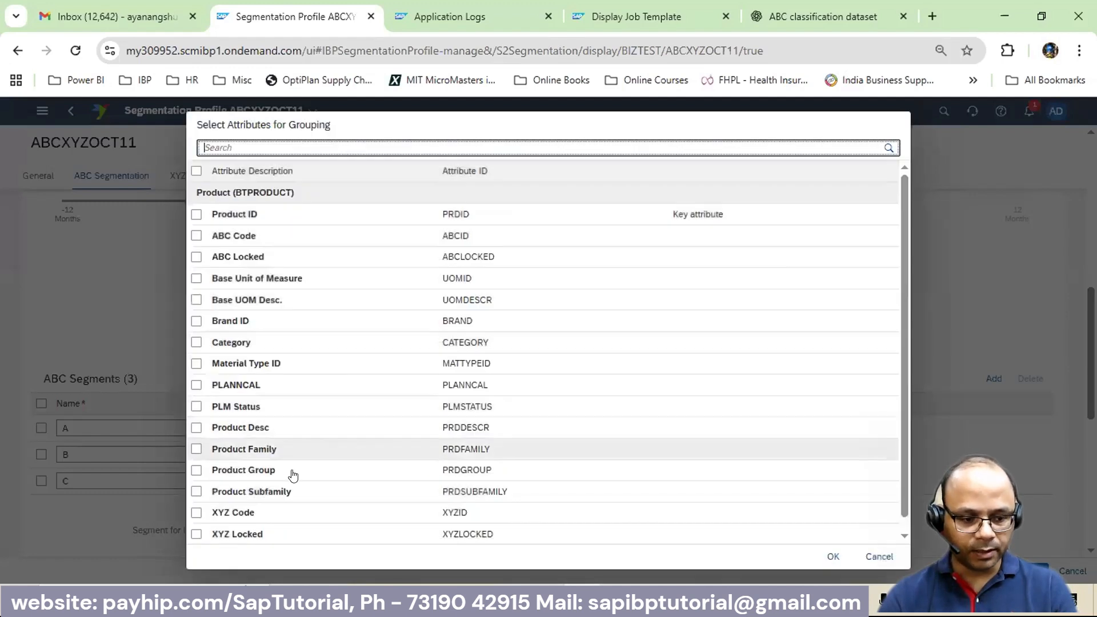
left_click(196, 470)
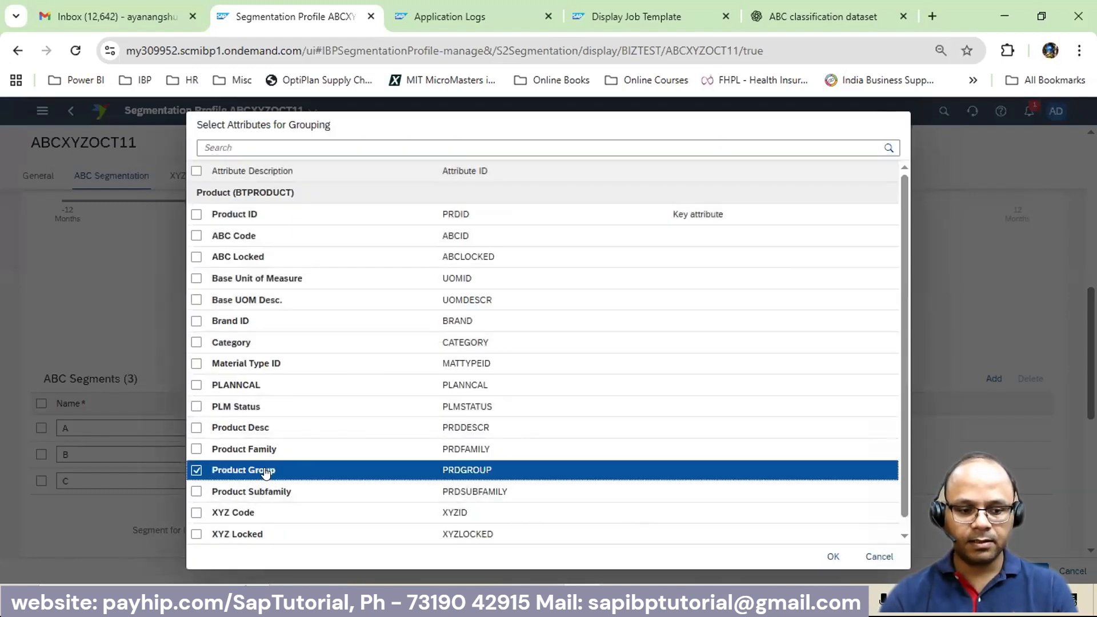
left_click(833, 557)
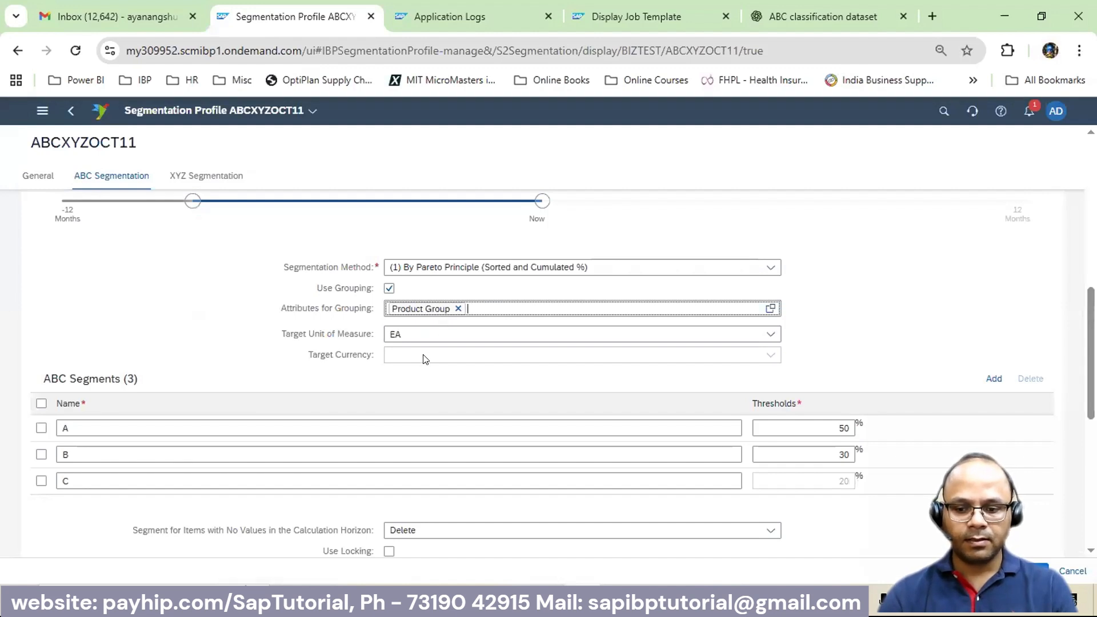
scroll(622, 357, "down", 4)
scroll(792, 340, "up", 1)
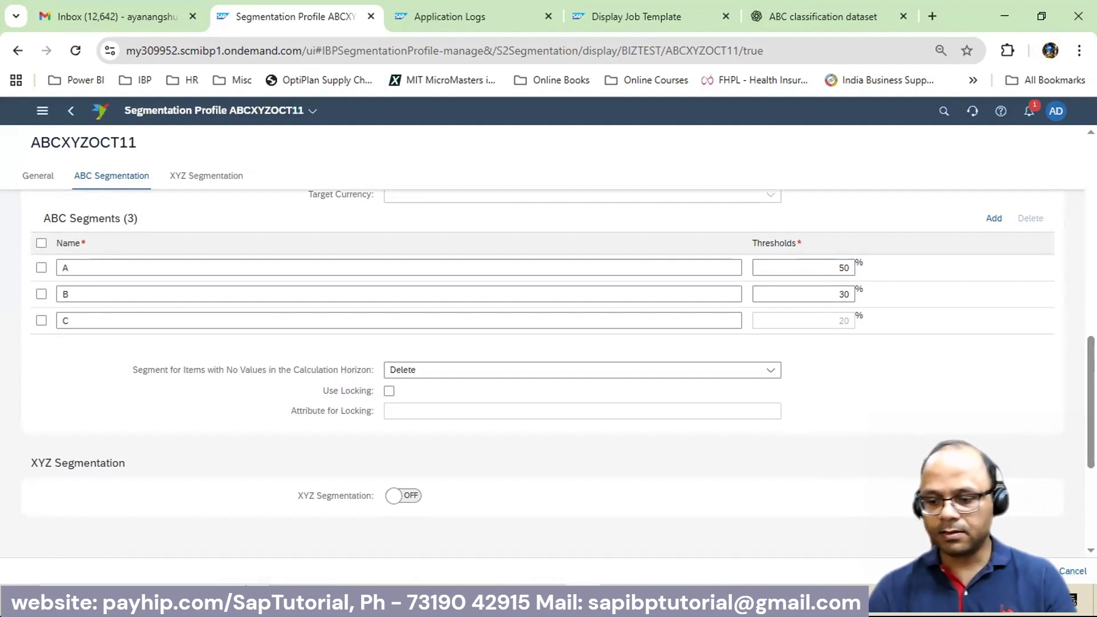
left_click(1035, 571)
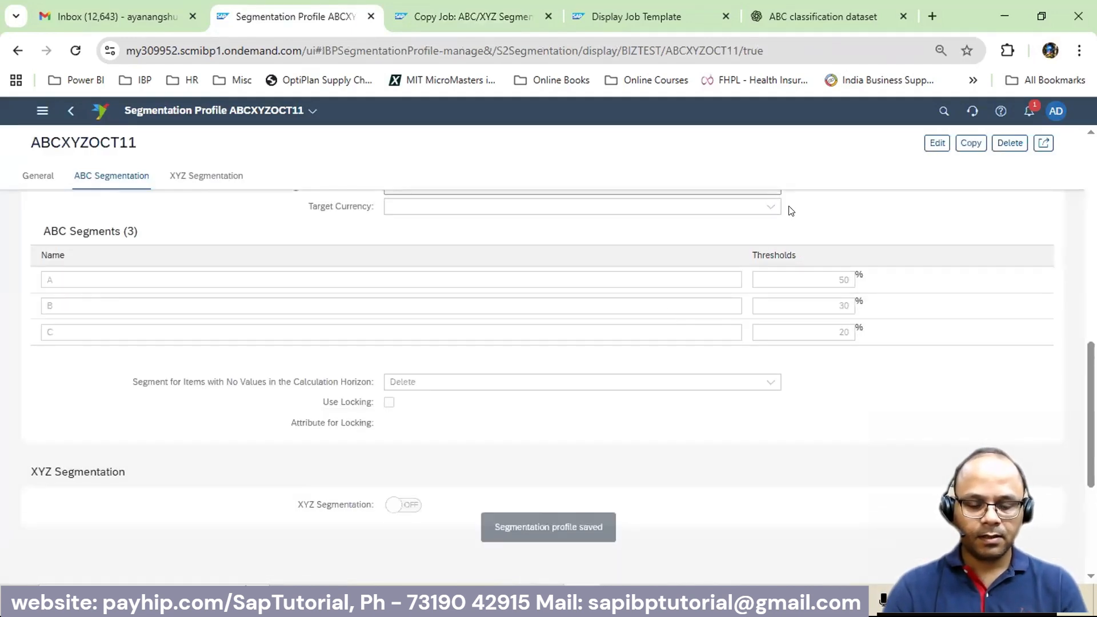
- Schedule the copied ABC/XYZ segmentation job and refresh the application jobs list to check its status
left_click(496, 20)
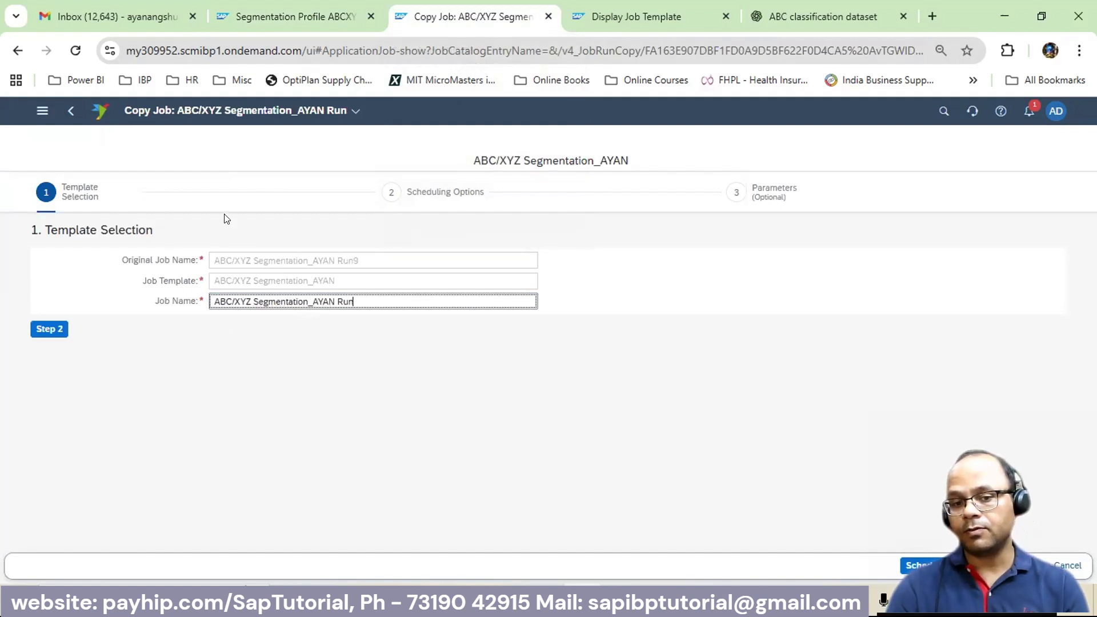
left_click(59, 336)
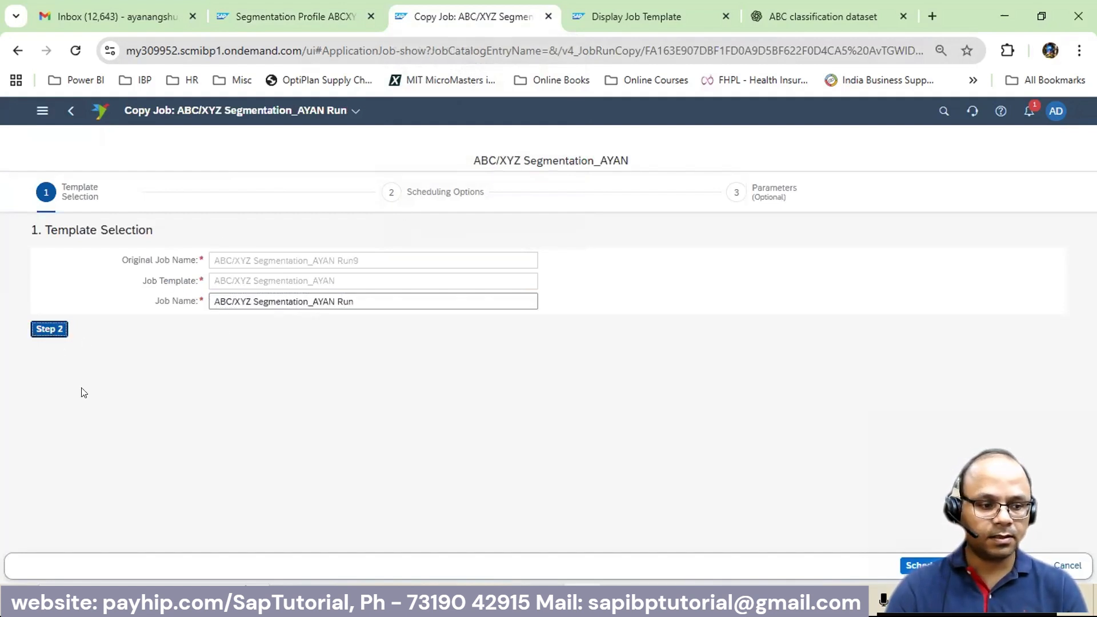
left_click(57, 340)
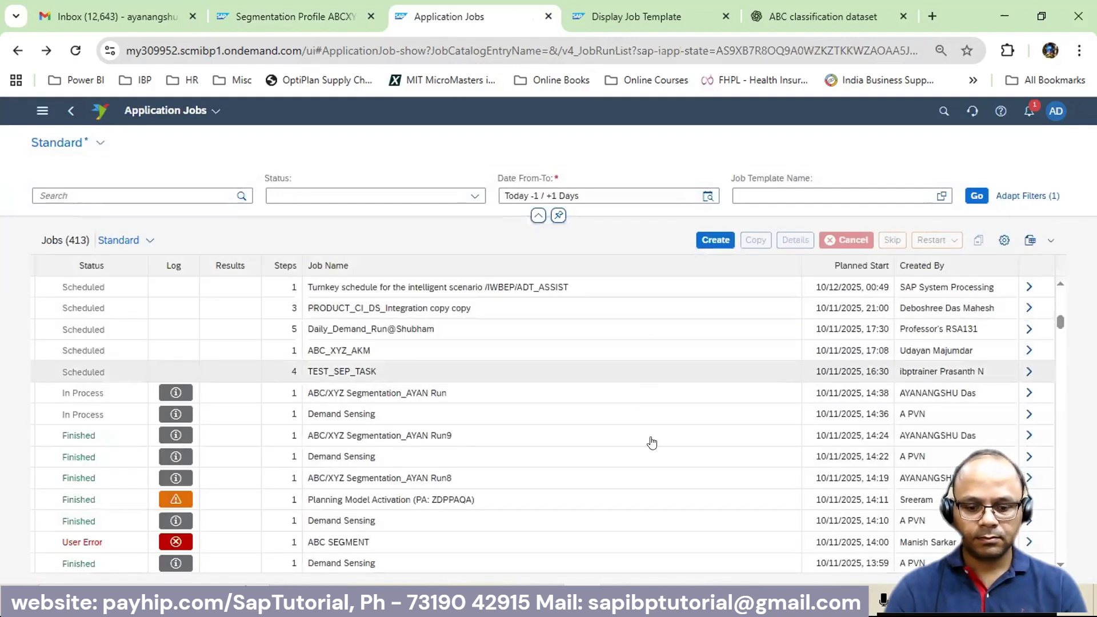
left_click(970, 197)
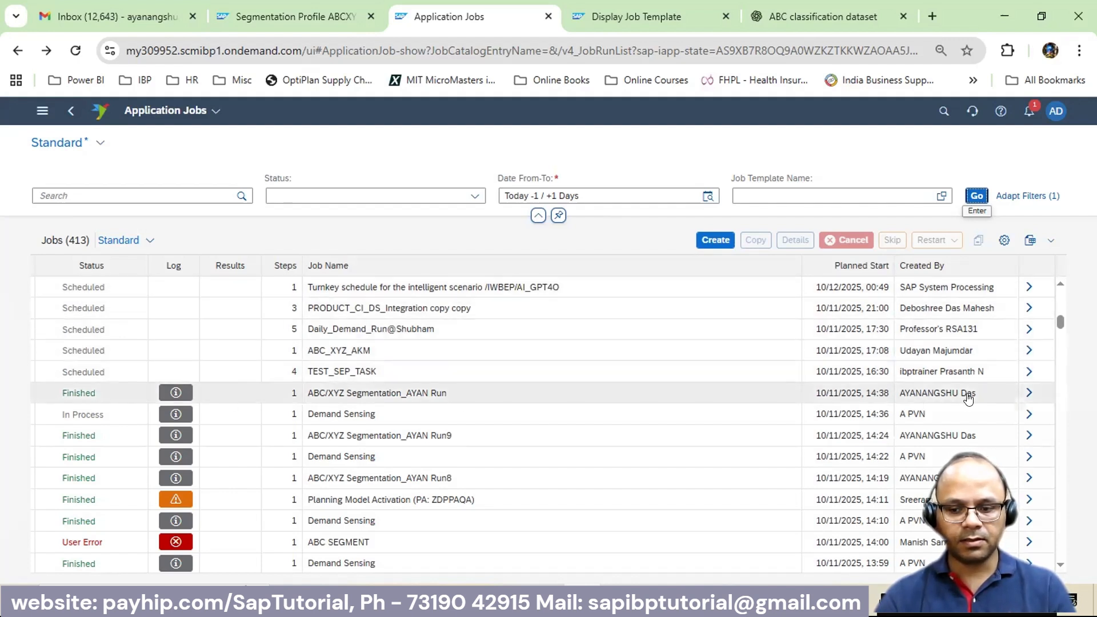
- Switch to MasterData_Apr14.xlsx and refresh the Product master data from SAP IBP
mouse_move(652, 607)
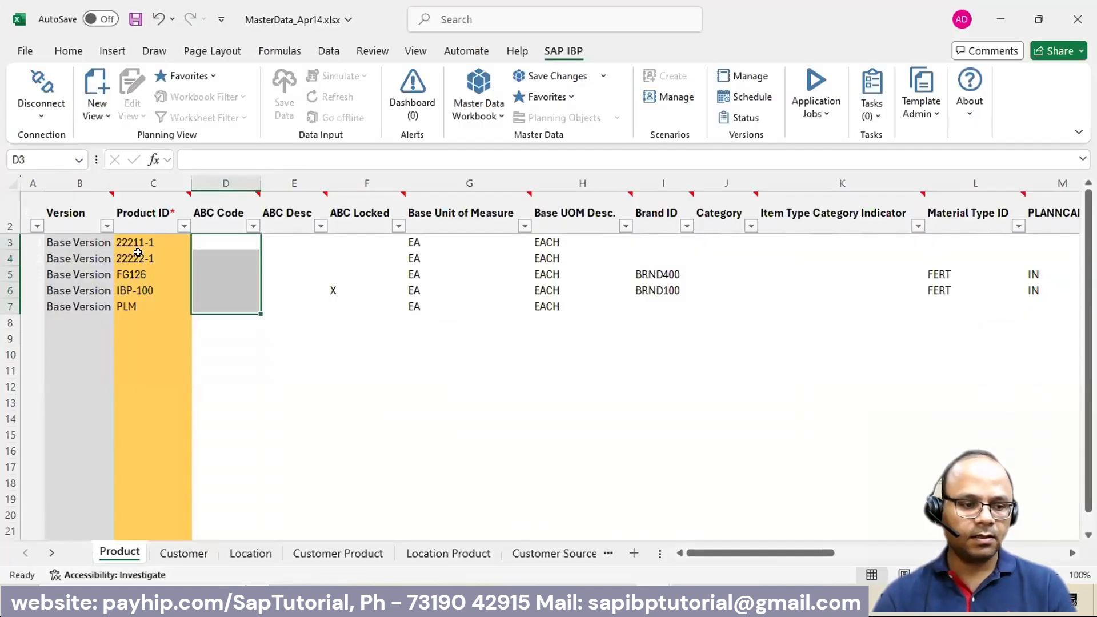
left_click(654, 535)
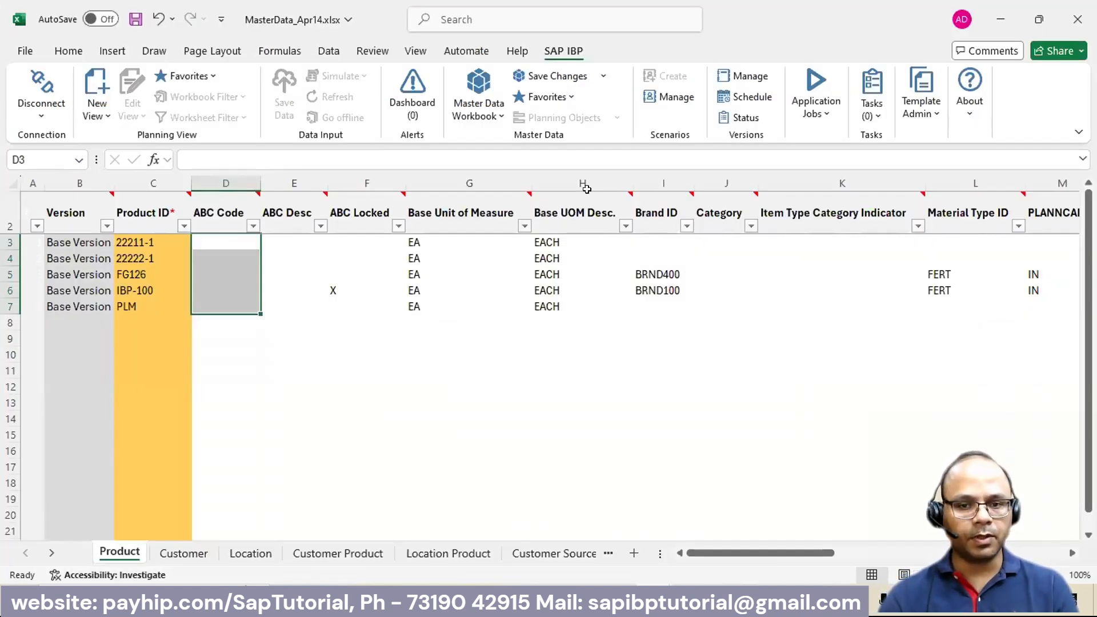
left_click_drag(231, 240, 232, 309)
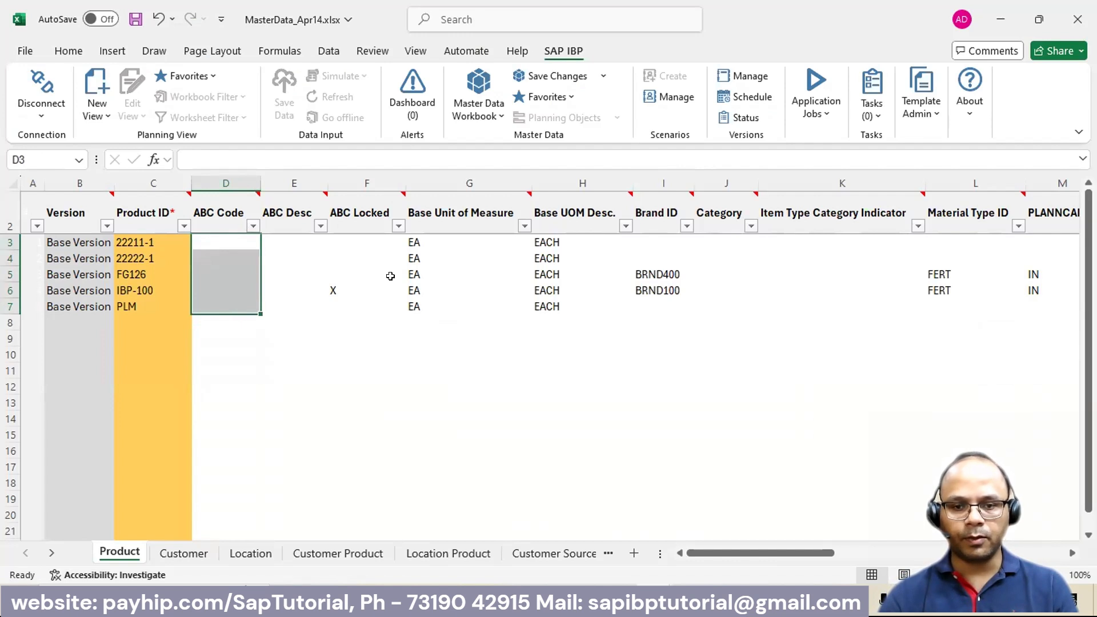
left_click(594, 81)
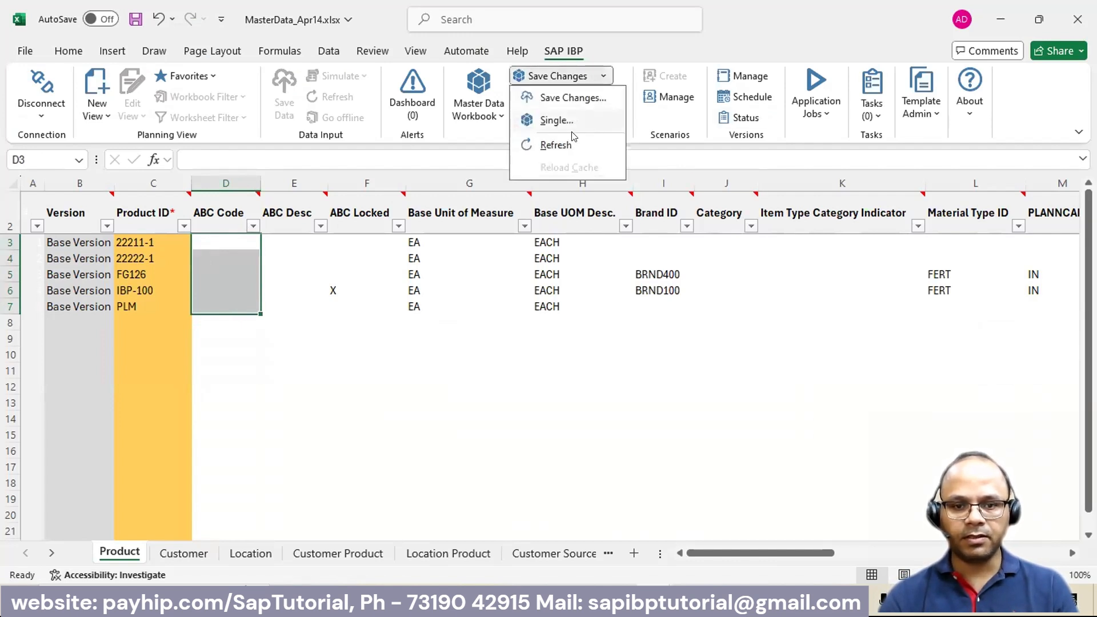
left_click(571, 144)
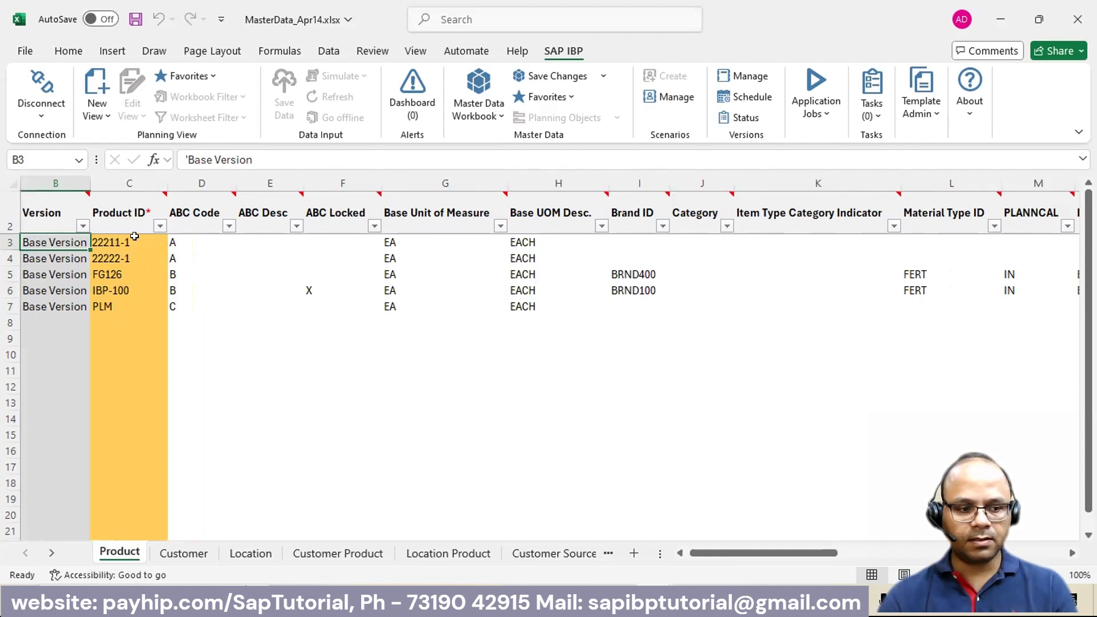
- Review the ABC Code values of all five products on the Product sheet
left_click_drag(174, 239, 179, 256)
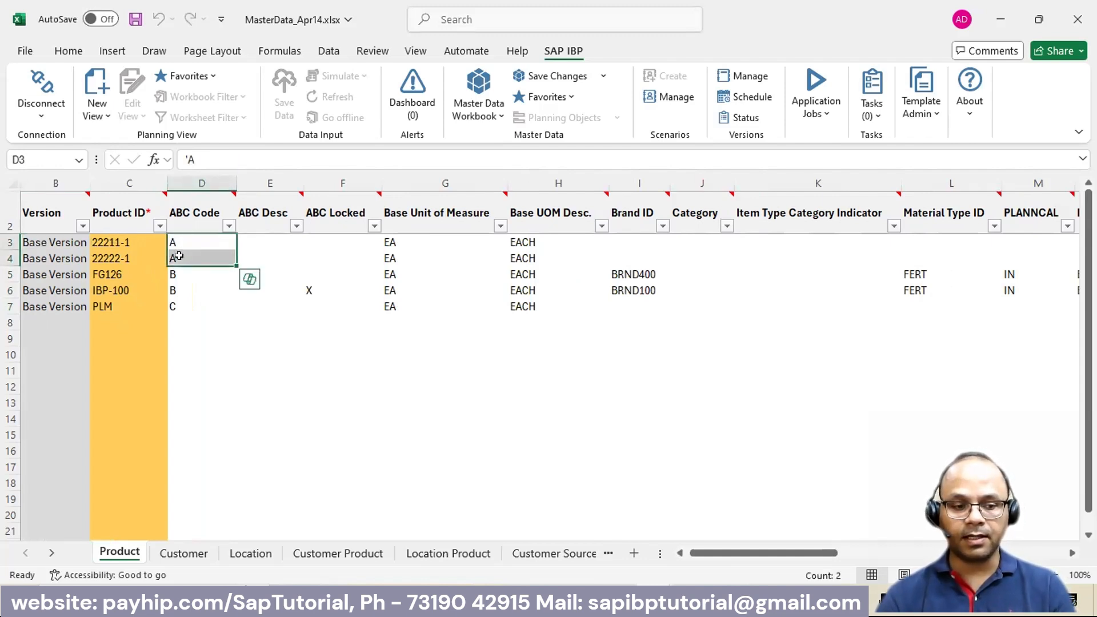
left_click_drag(176, 274, 178, 290)
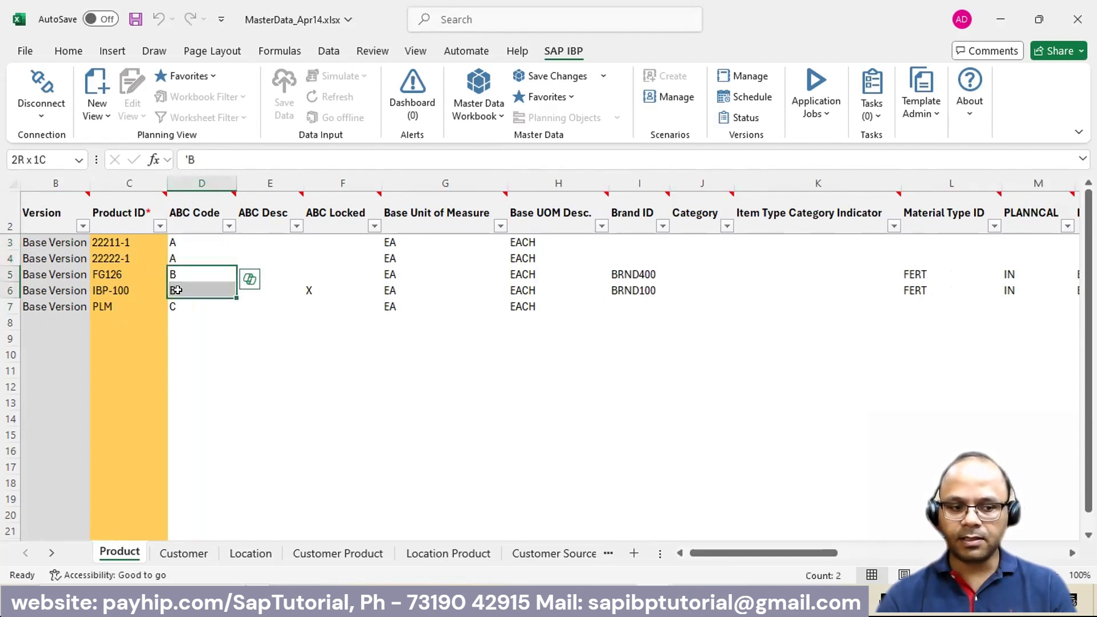
left_click(181, 306)
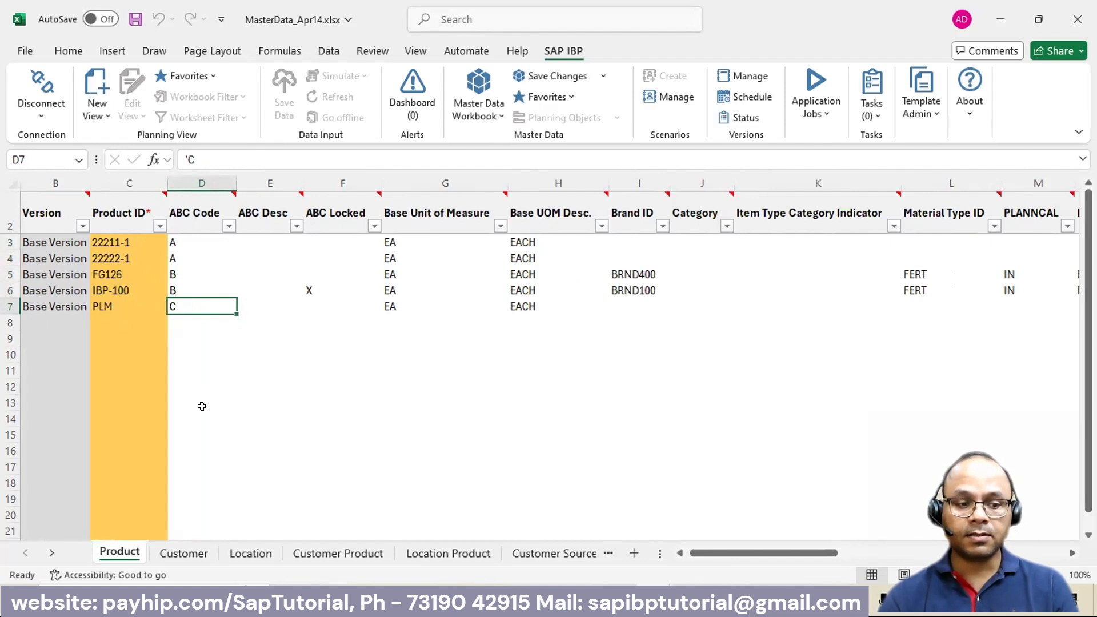
left_click_drag(197, 237, 197, 264)
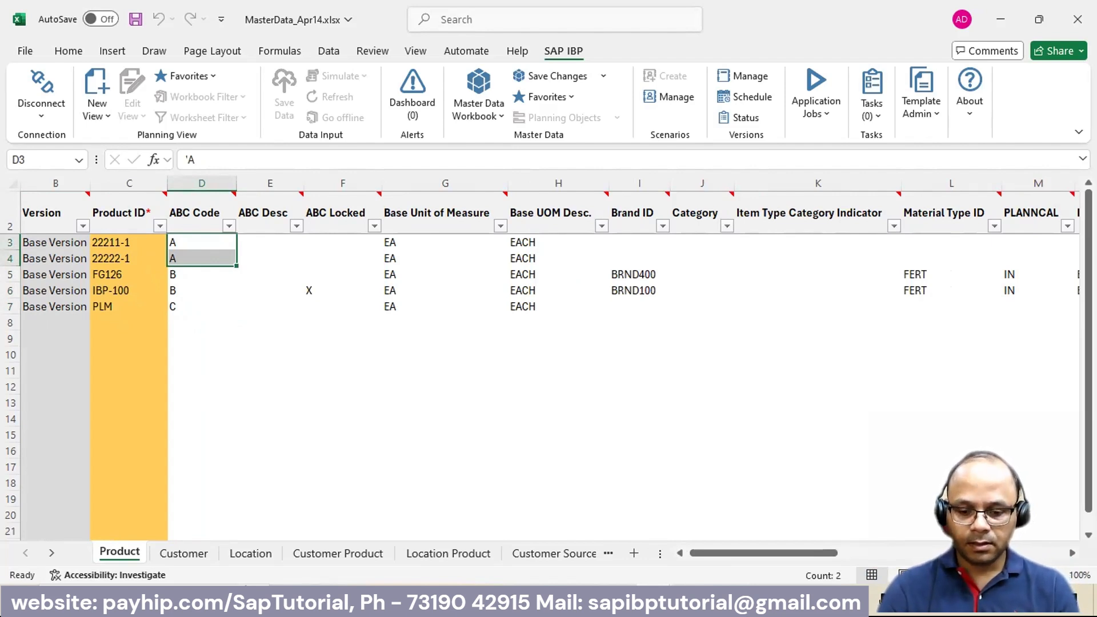
- Switch to Book6 and review product 22211-1's monthly quantities and percentage, plus the cumulative shares of the first two products
left_click(654, 601)
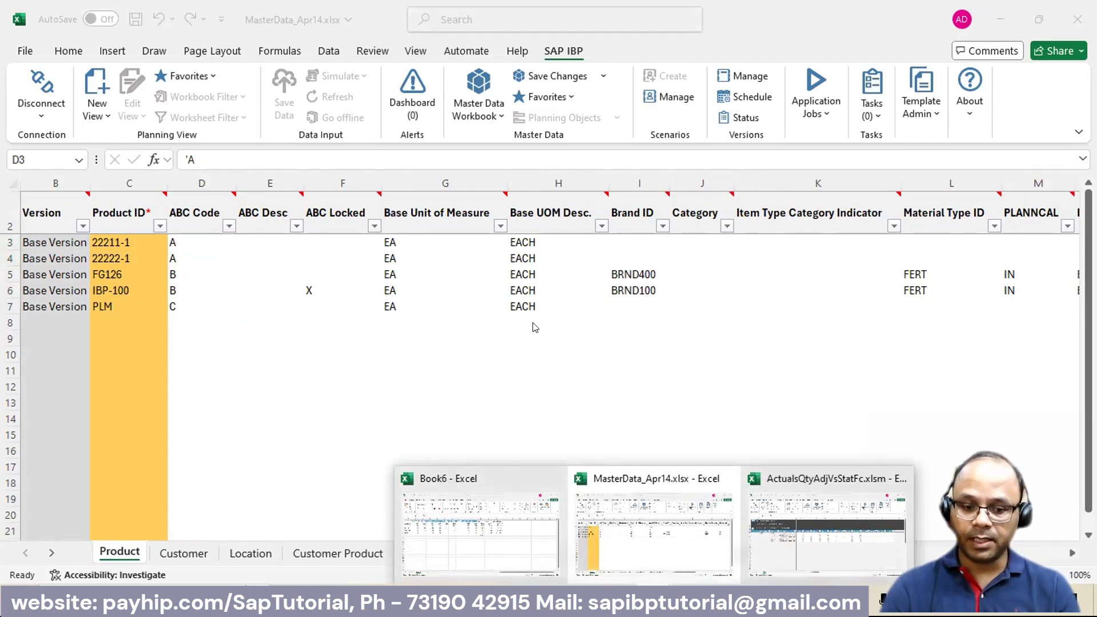
left_click(529, 506)
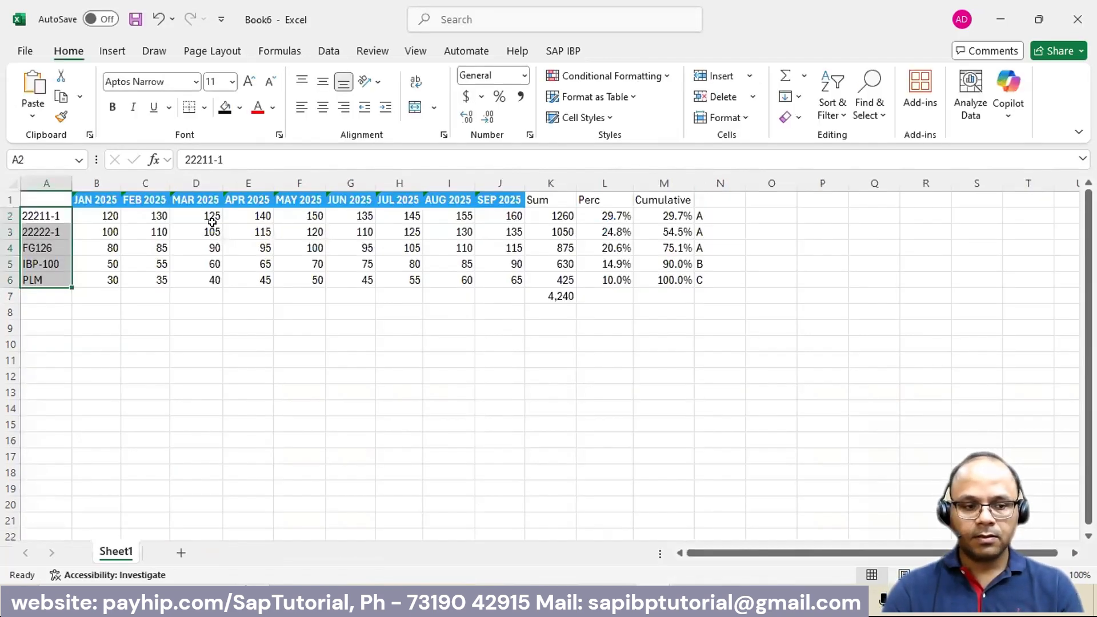
left_click(61, 215)
left_click_drag(97, 216, 500, 219)
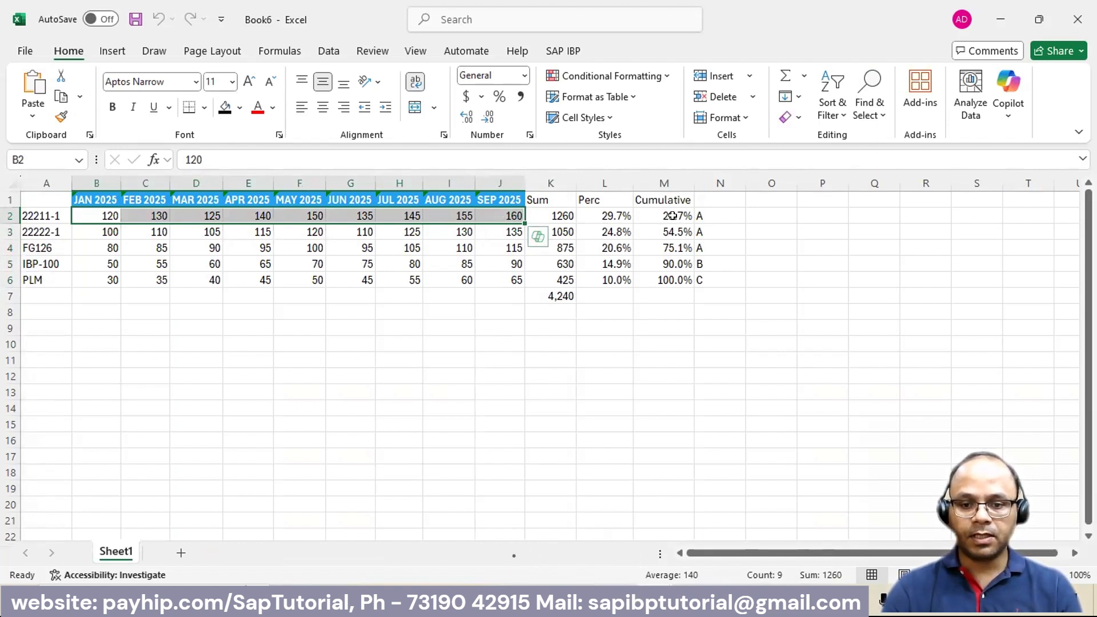
left_click(589, 216)
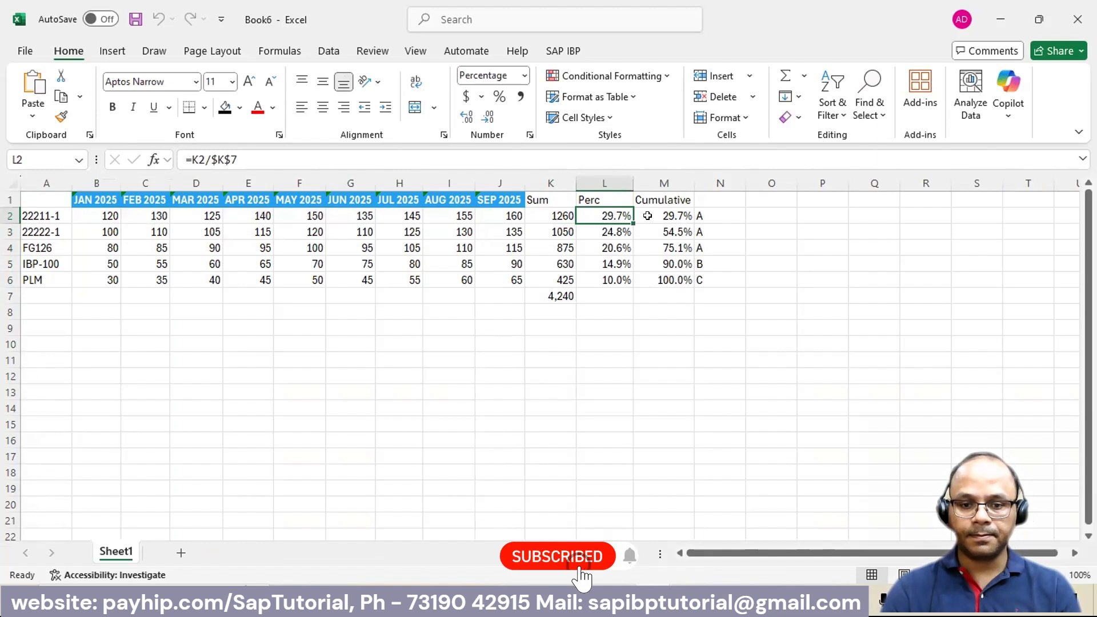
left_click(684, 215)
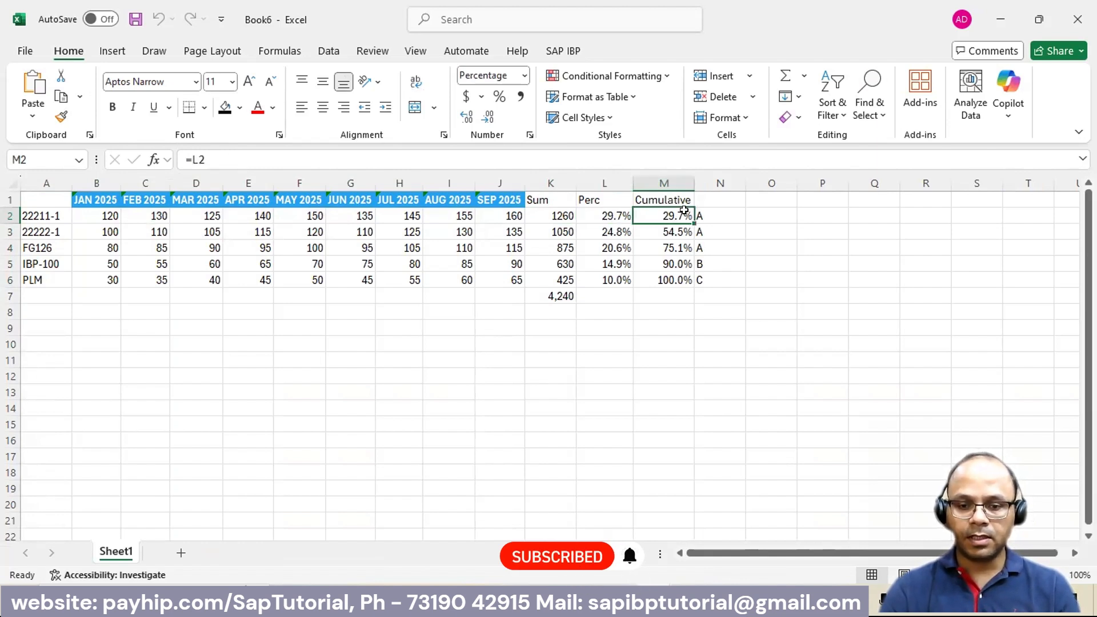
left_click_drag(672, 217, 672, 231)
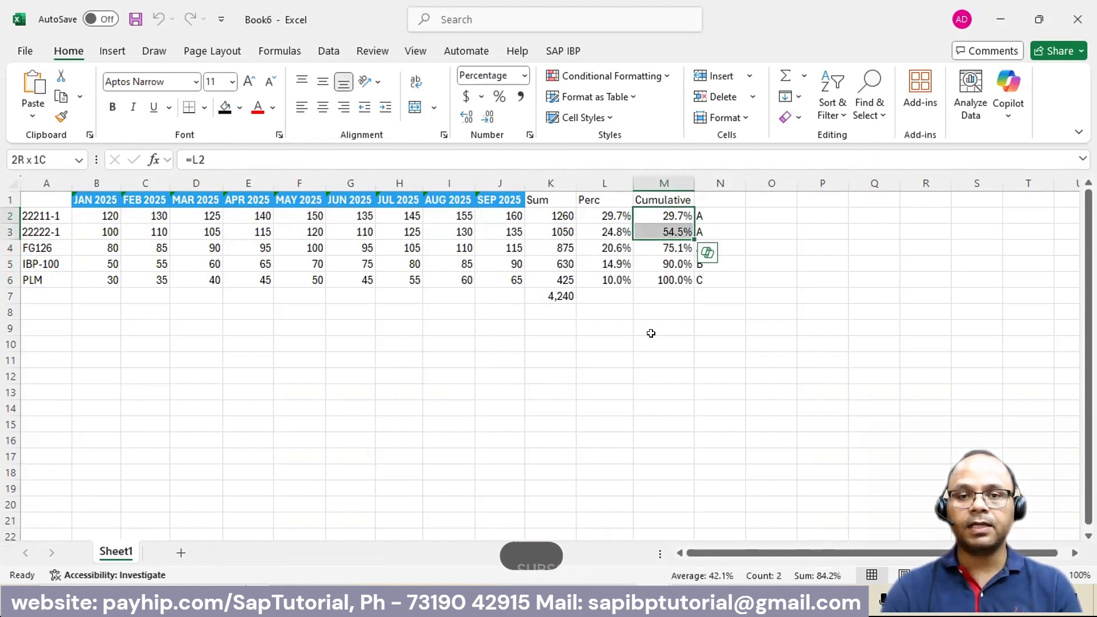
- Check segment A's threshold in segmentation profile ABCXYZOCT11 against the cumulative shares and classes of 22211-1 and 22222-1 in Book6
left_click(571, 601)
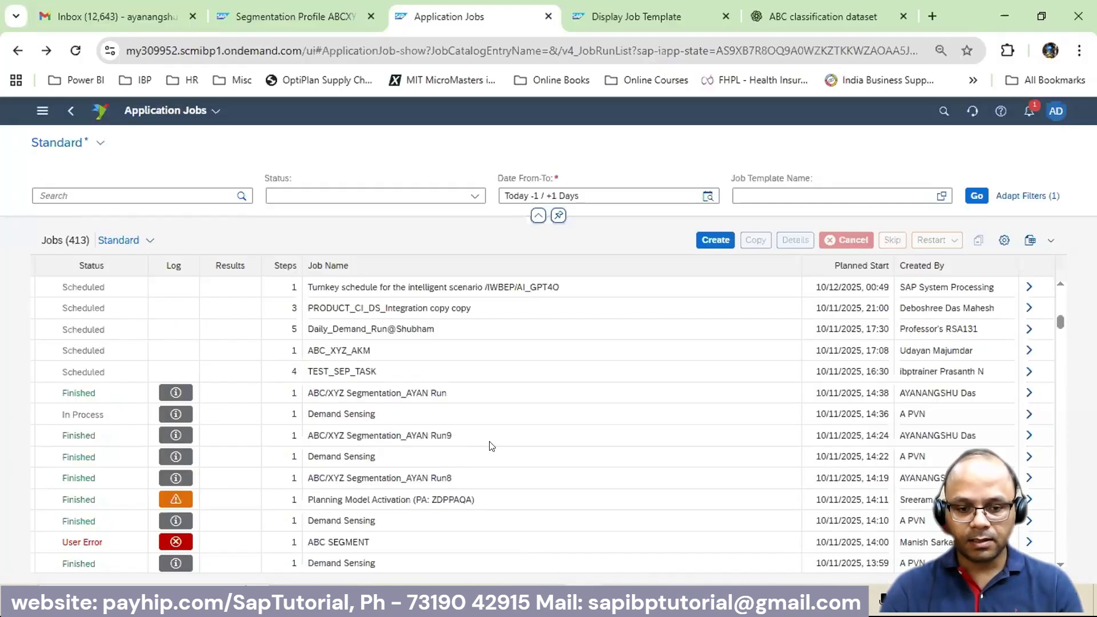
left_click(314, 20)
left_click(850, 283)
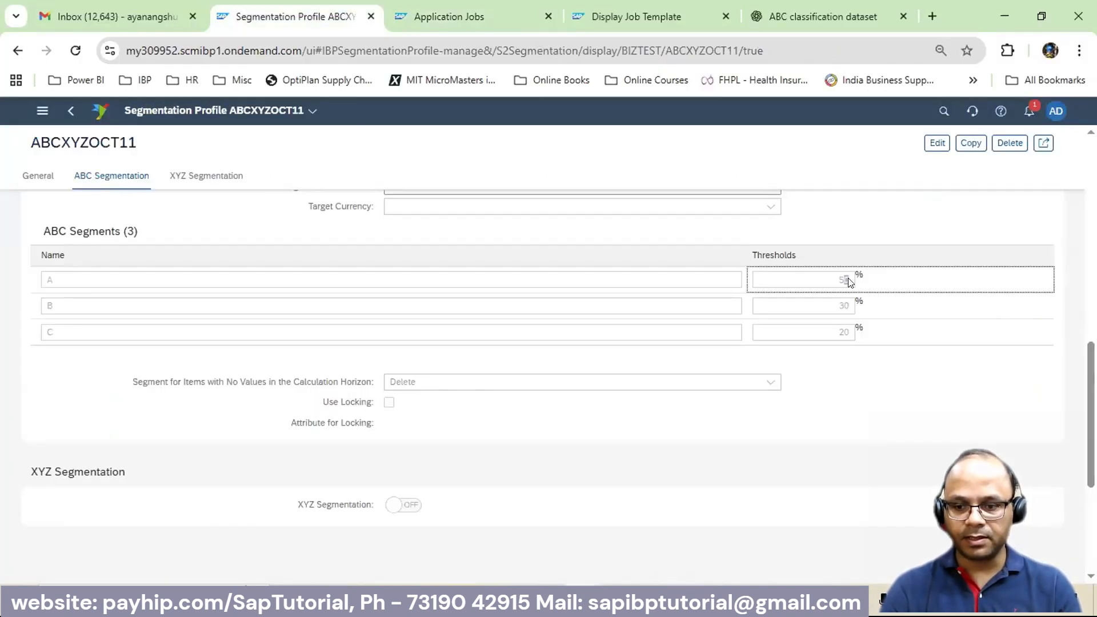
key("alt+Tab")
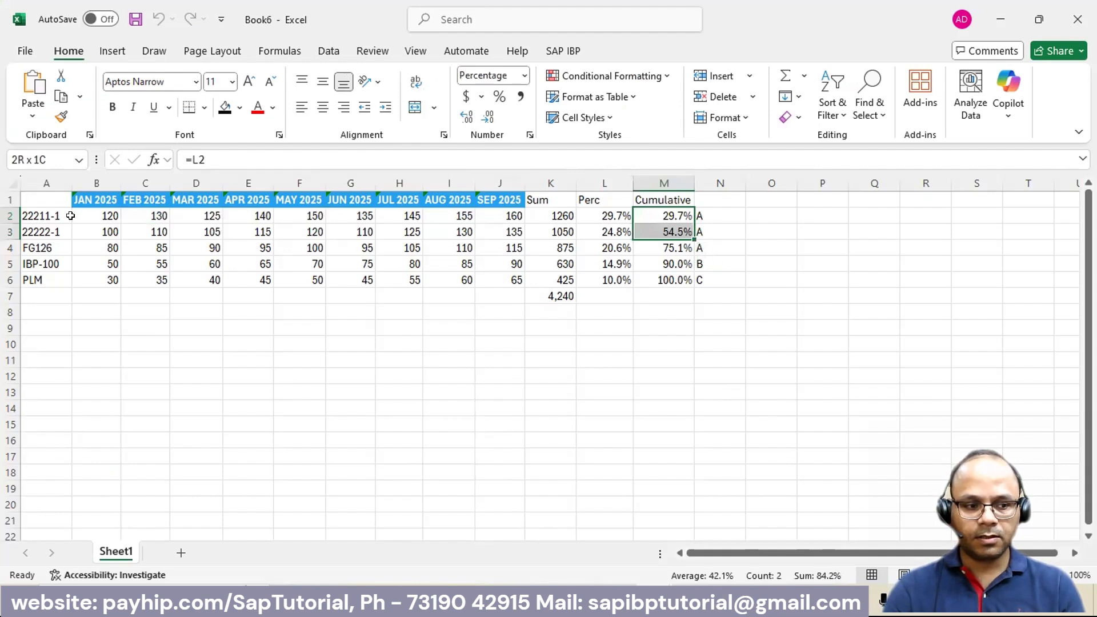
left_click(35, 218)
left_click_drag(34, 228, 36, 231)
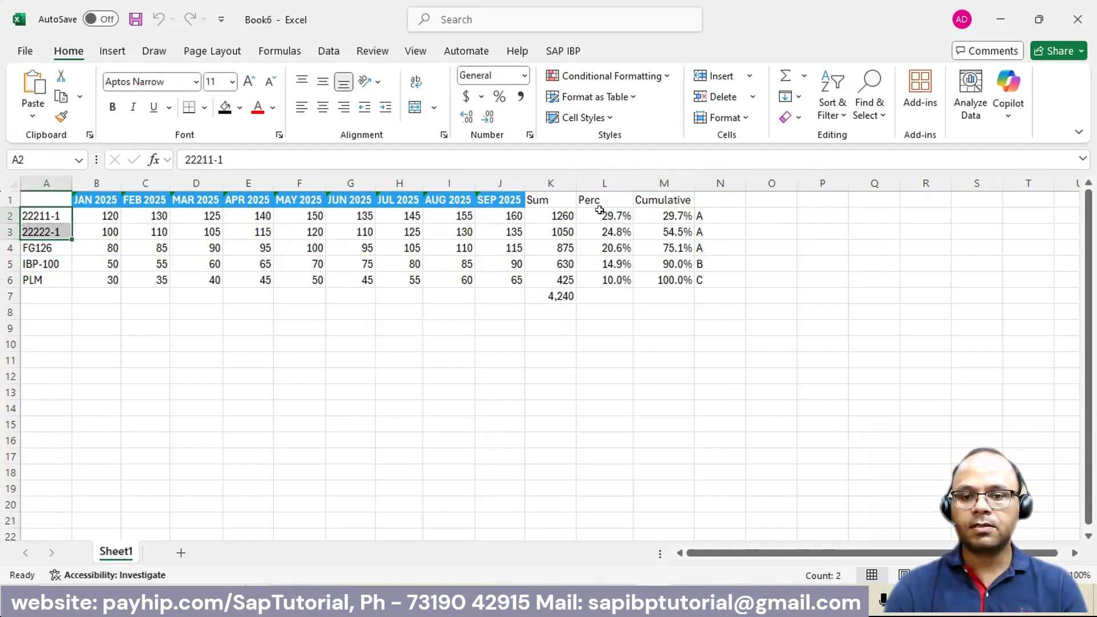
left_click_drag(672, 217, 730, 229)
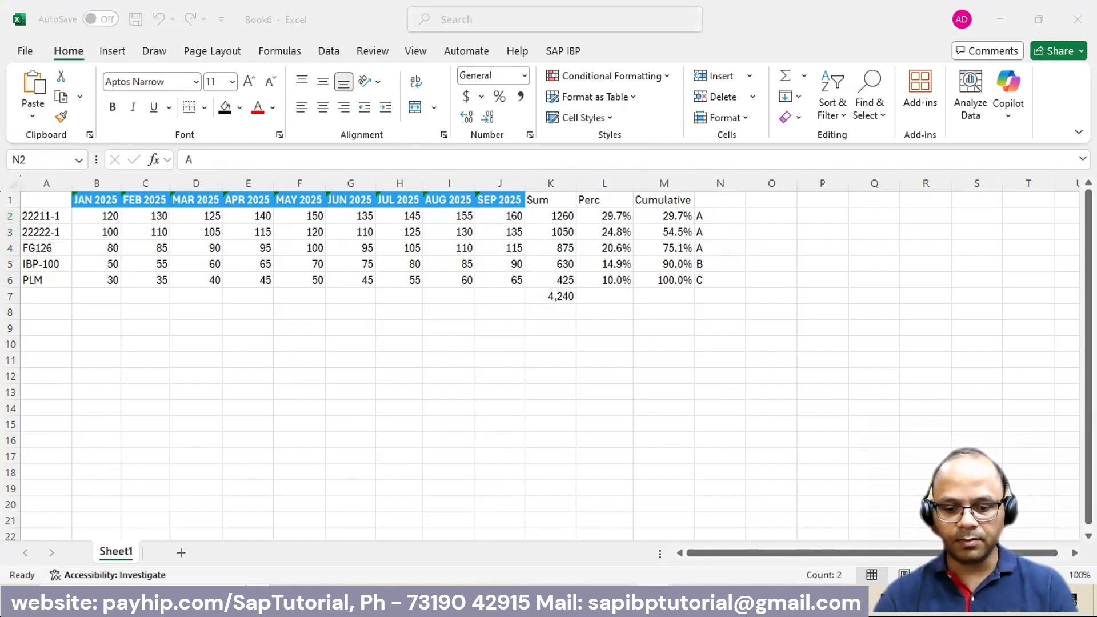
- Compare the ABC codes of 22211-1 and 22222-1 in MasterData_Apr14.xlsx with their classes in Book6
left_click(654, 600)
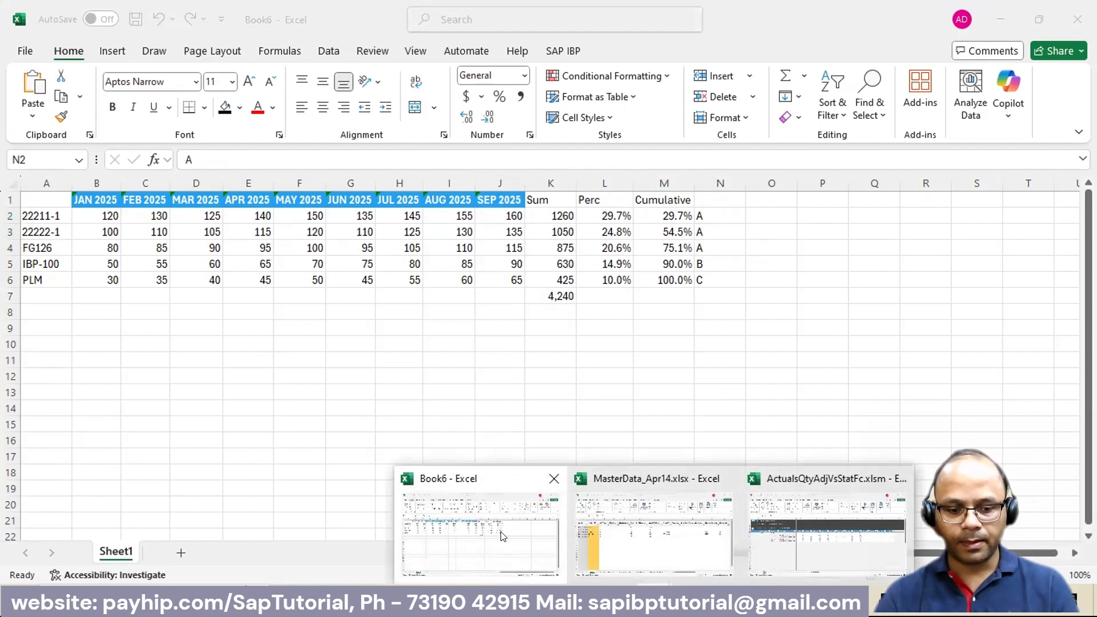
left_click(654, 532)
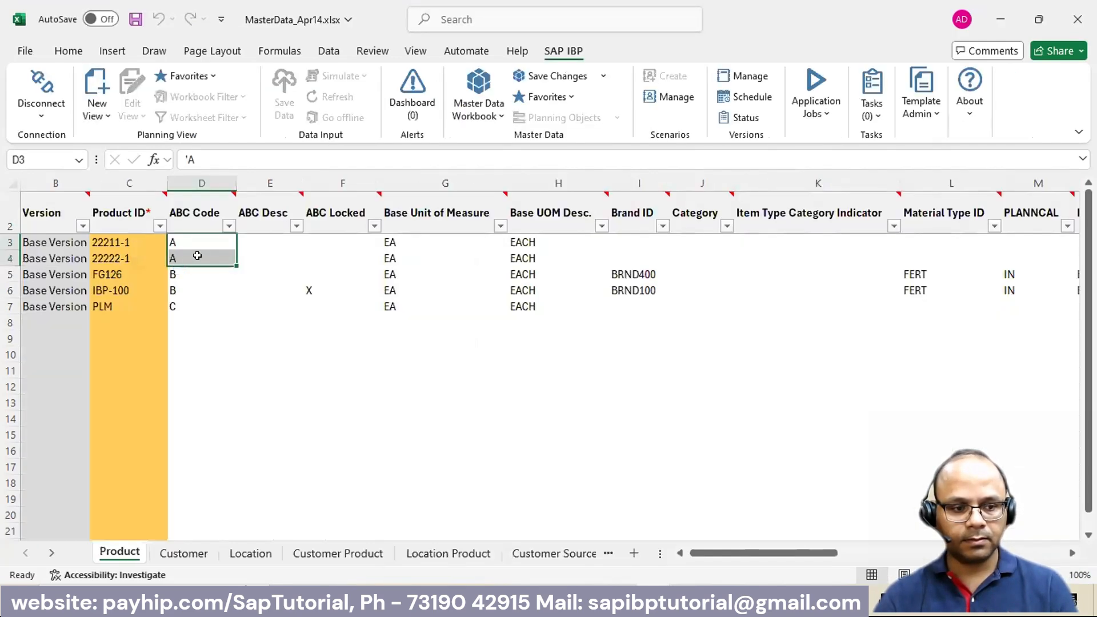
left_click_drag(197, 237, 199, 256)
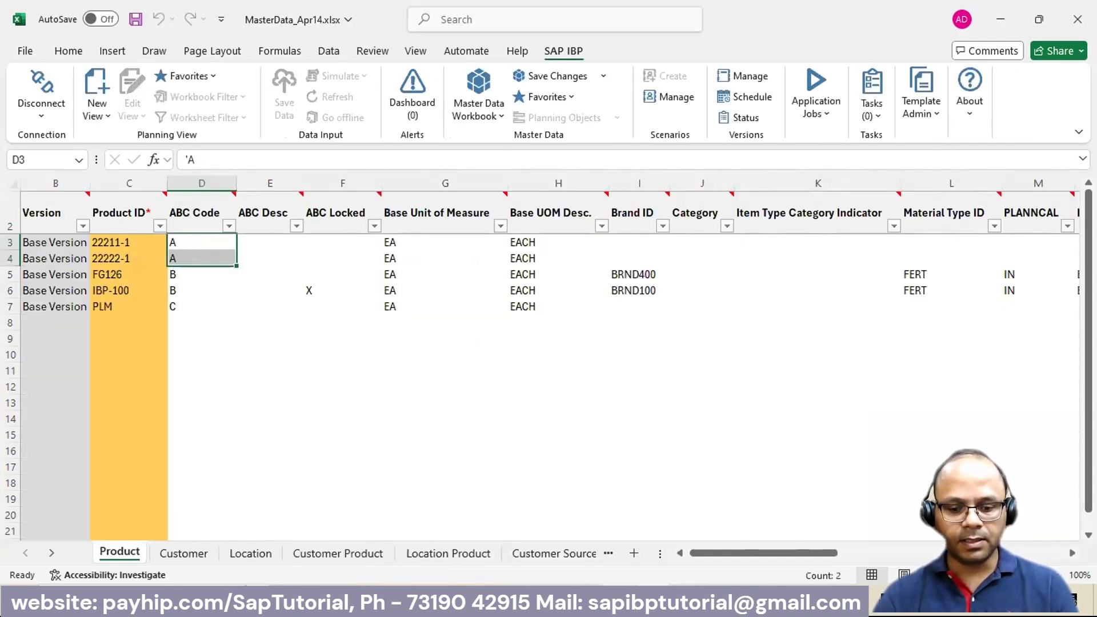
left_click(654, 600)
left_click(474, 525)
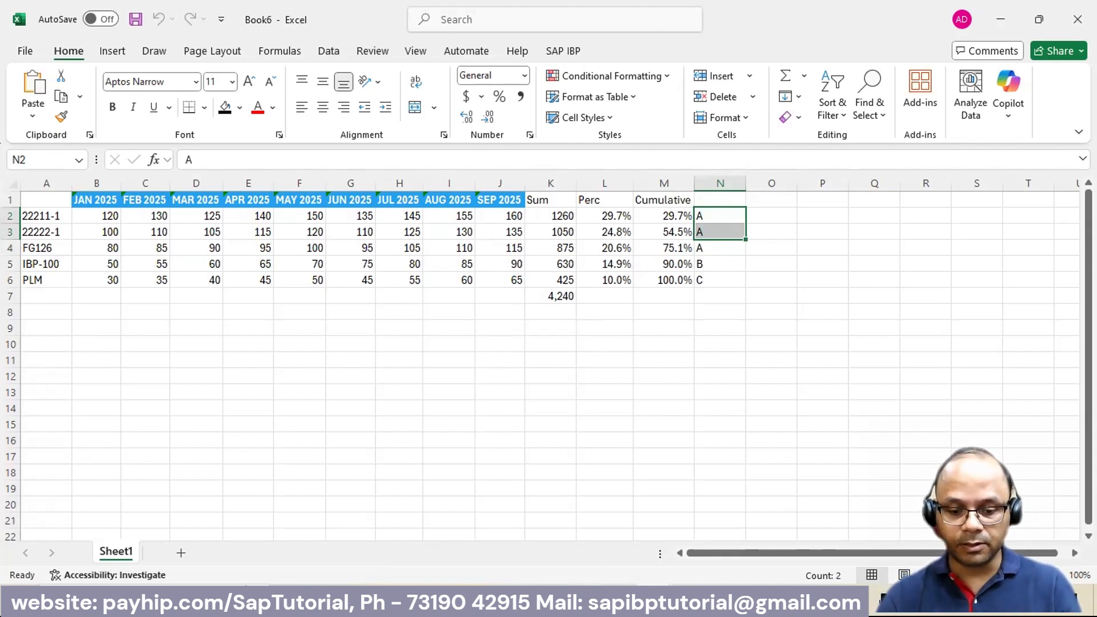
- Check the ABC segment thresholds in the browser profile against the sums and cumulative shares of FG126 and IBP-100 in Book6
left_click(483, 602)
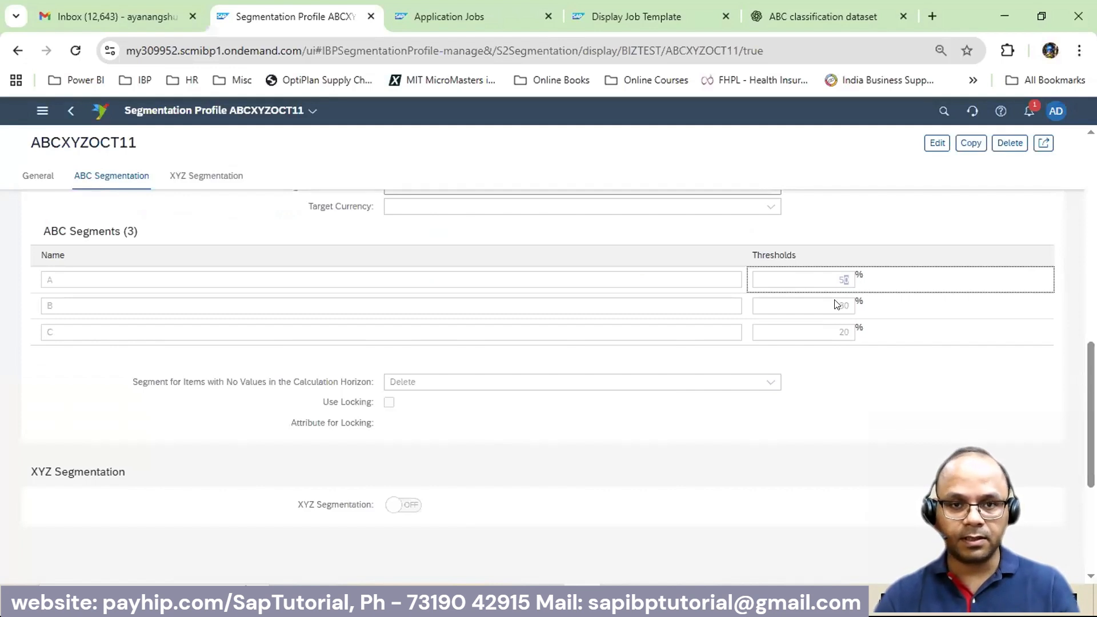
key("alt+Tab")
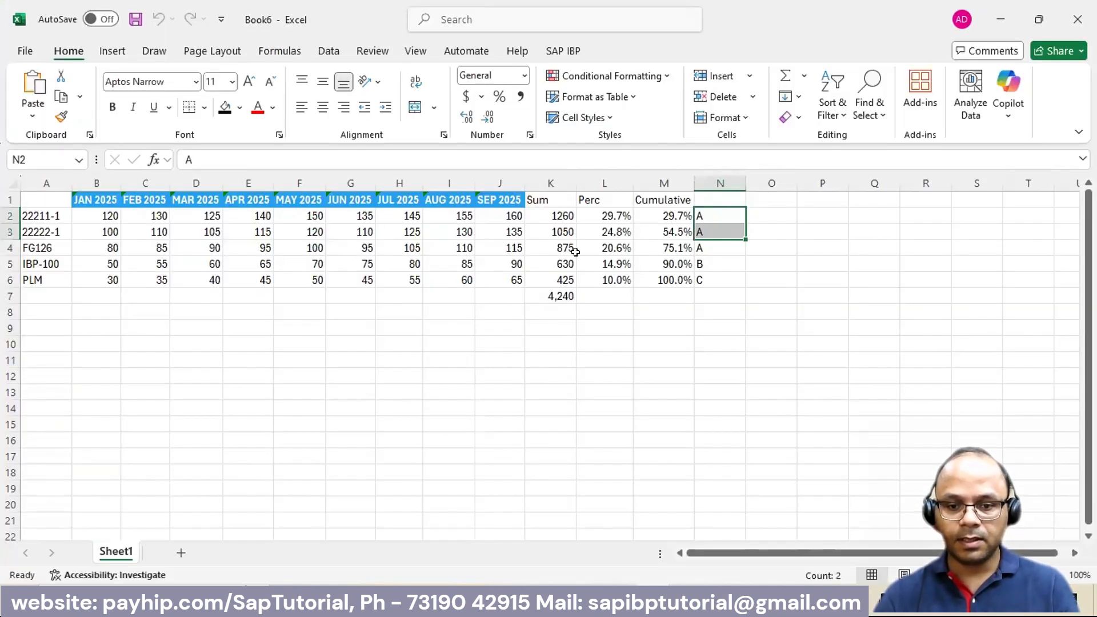
left_click(652, 242)
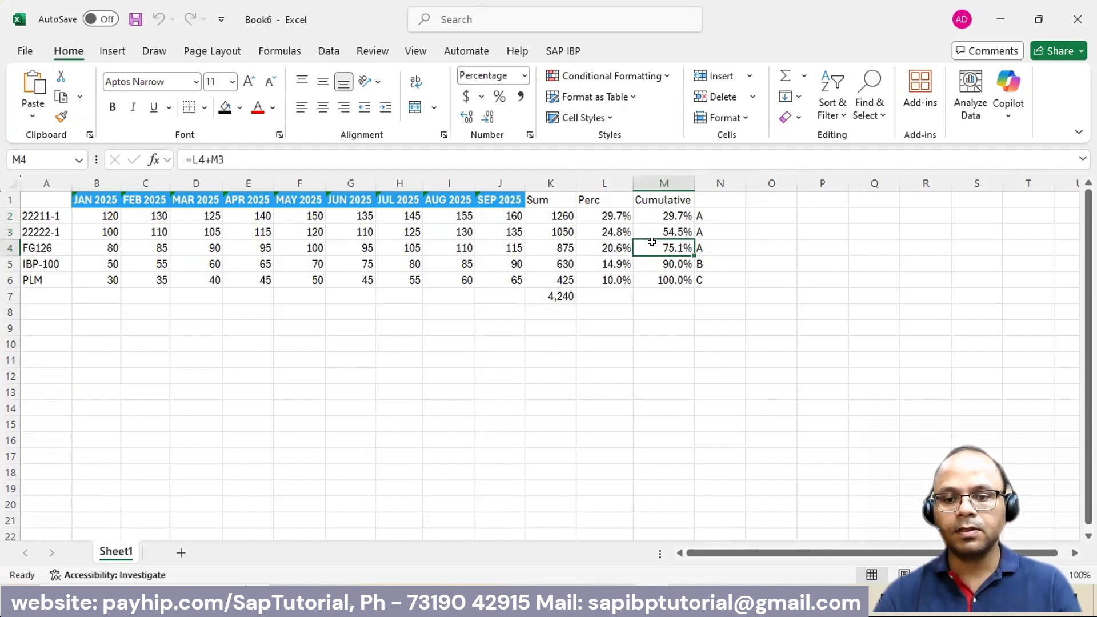
left_click(548, 258)
left_click_drag(666, 263, 563, 247)
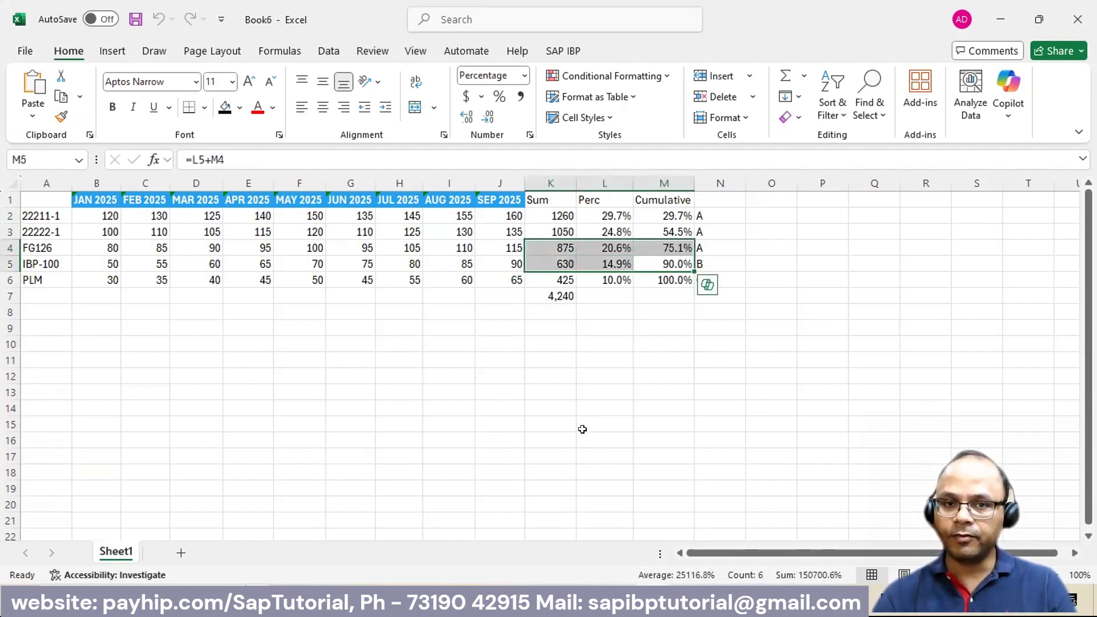
- Change the ABC class of FG126 in cell N4 of Book6 to B
key("Right")
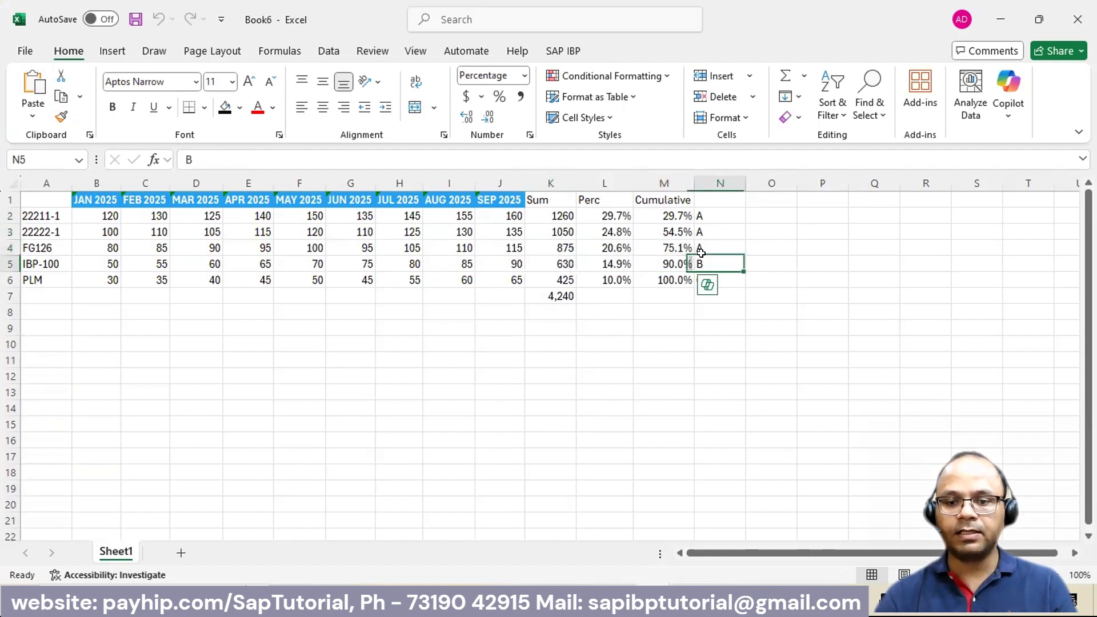
left_click(702, 246)
left_click(711, 262)
left_click(703, 246)
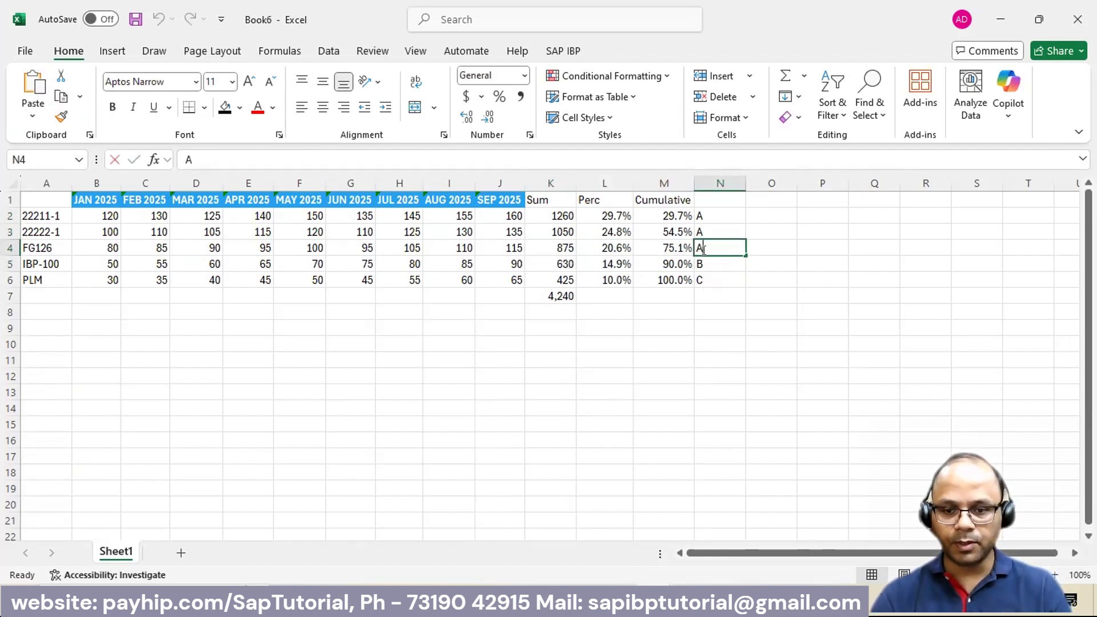
type("B")
left_click(665, 253)
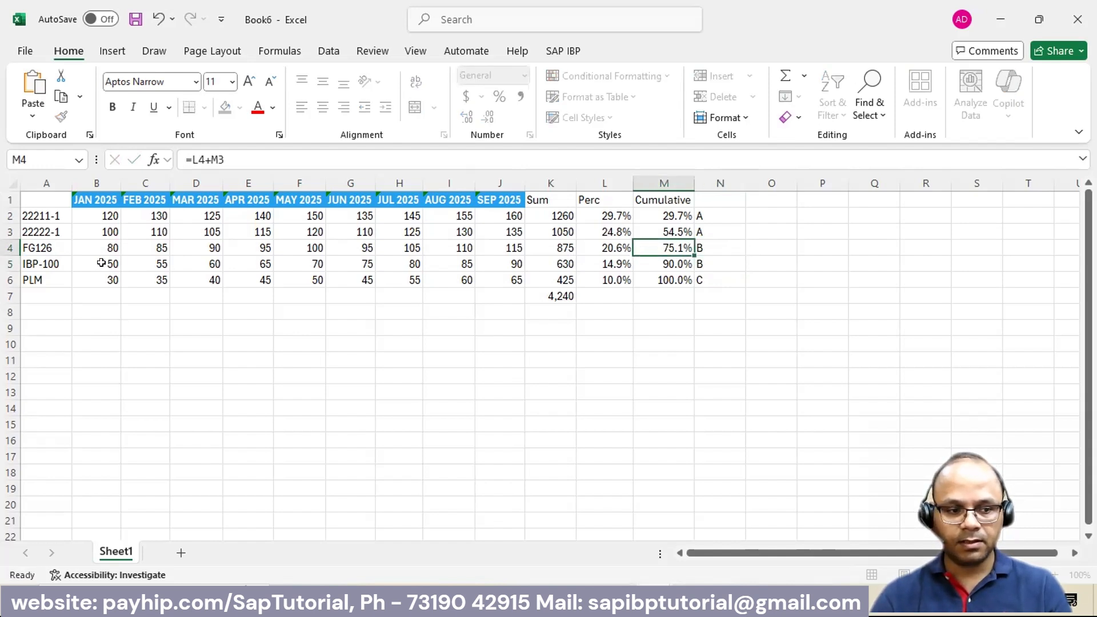
- Select the complete FG126 and IBP-100 rows, from product ID through ABC class (A4:N5)
key("ctrl+Left")
key("shift+Down")
key("shift+Right")
key("shift+Right")
key("shift+Right")
key("shift+Right")
key("shift+Right")
key("shift+Right")
key("shift+Right")
key("shift+Right")
key("shift+Right")
key("shift+Right")
key("shift+Right")
key("shift+Right")
key("shift+Right")
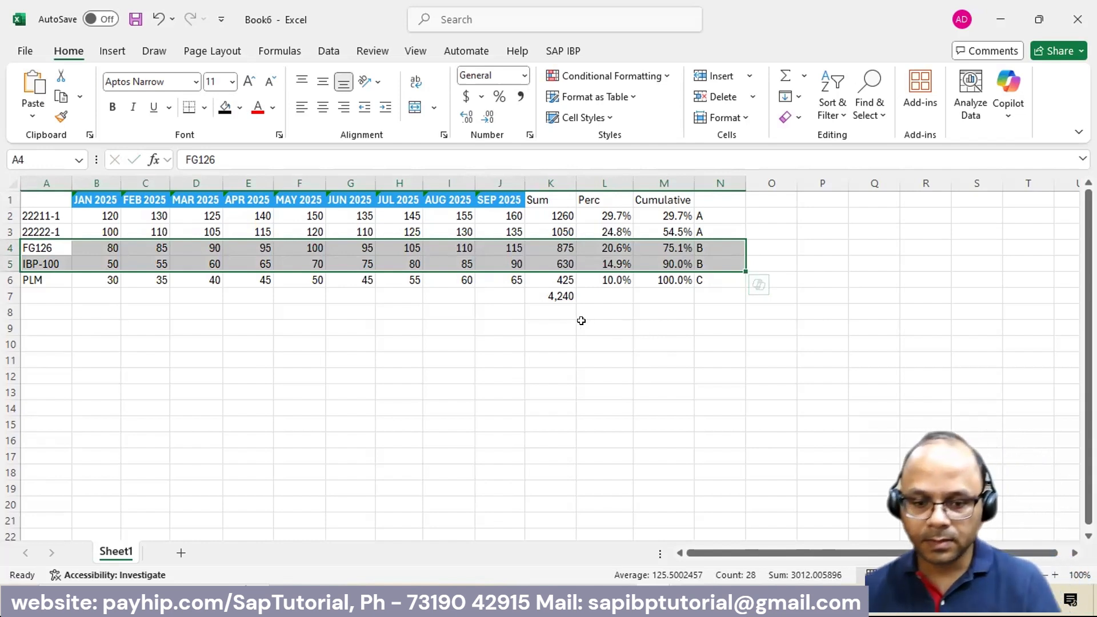
- Calculate 50% of the total sum in cell L9 of Book6 with the formula =50%*K7
left_click(581, 322)
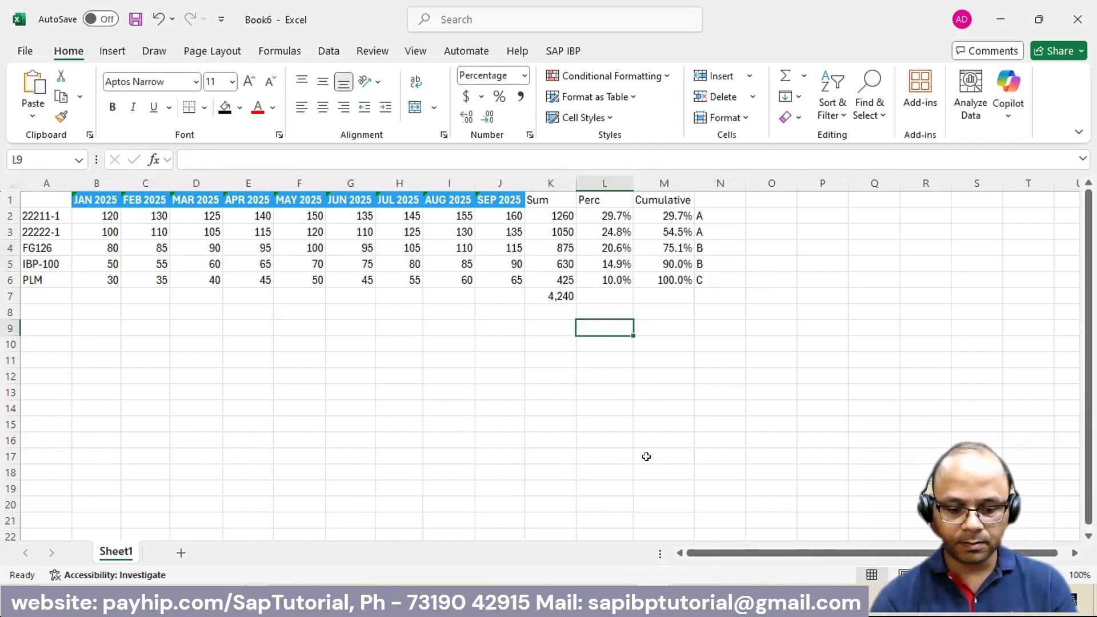
type("=")
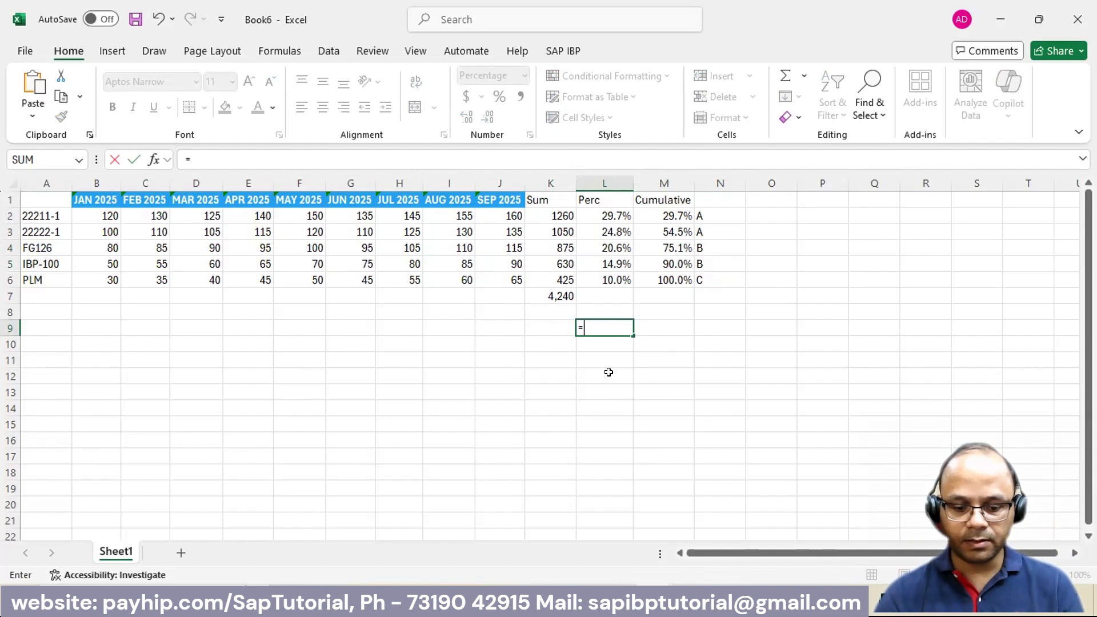
type("50%*")
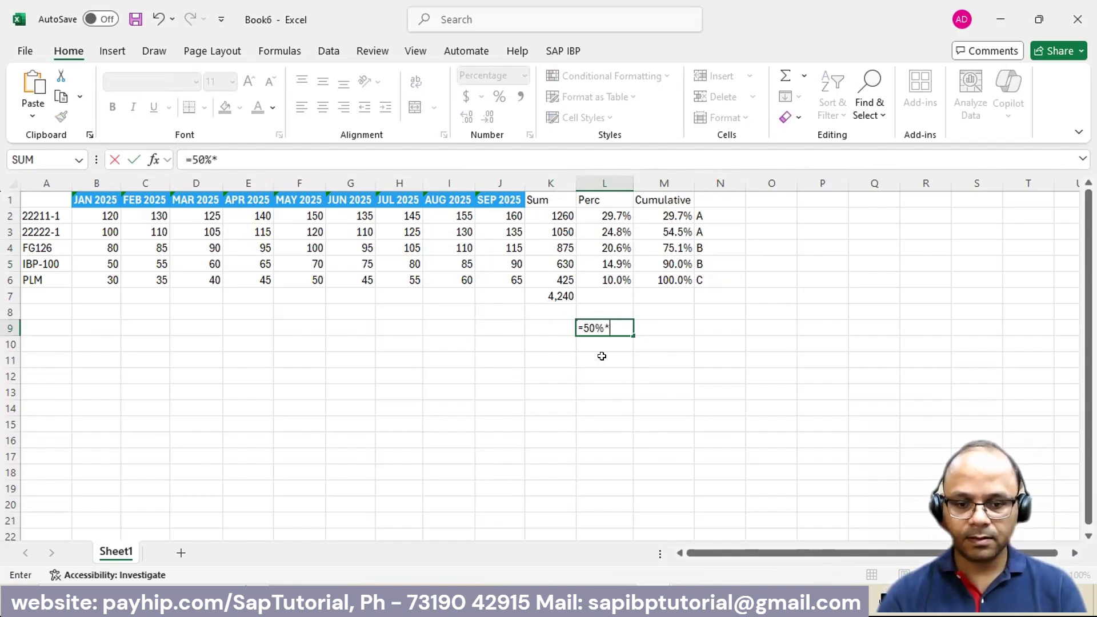
left_click(549, 293)
key("Return")
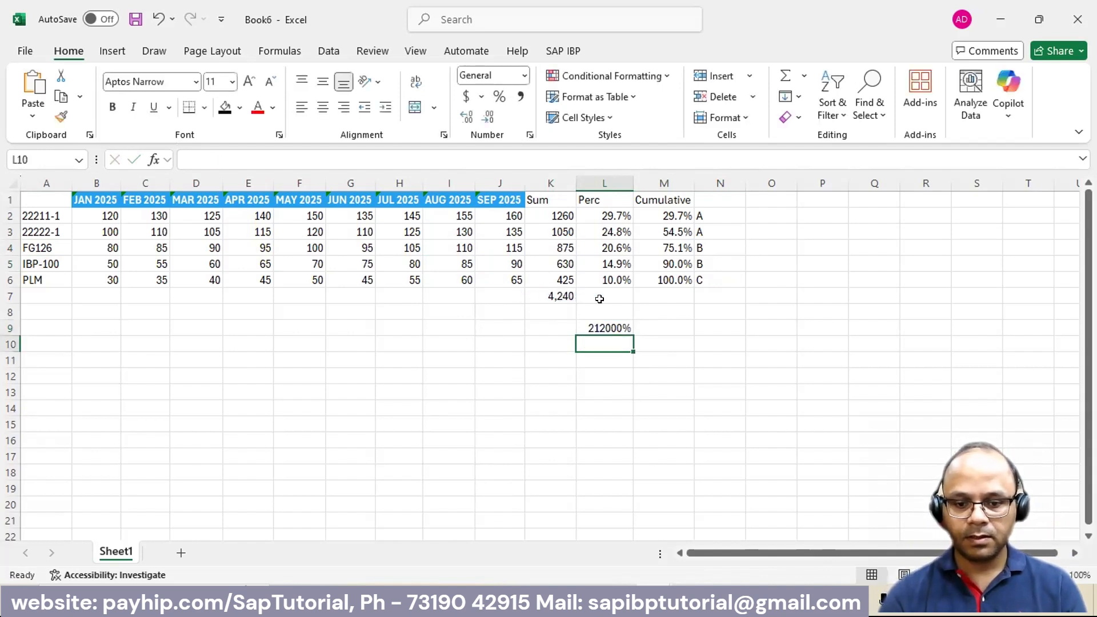
- Change the number format of cell L9 to General
left_click(617, 327)
left_click(524, 75)
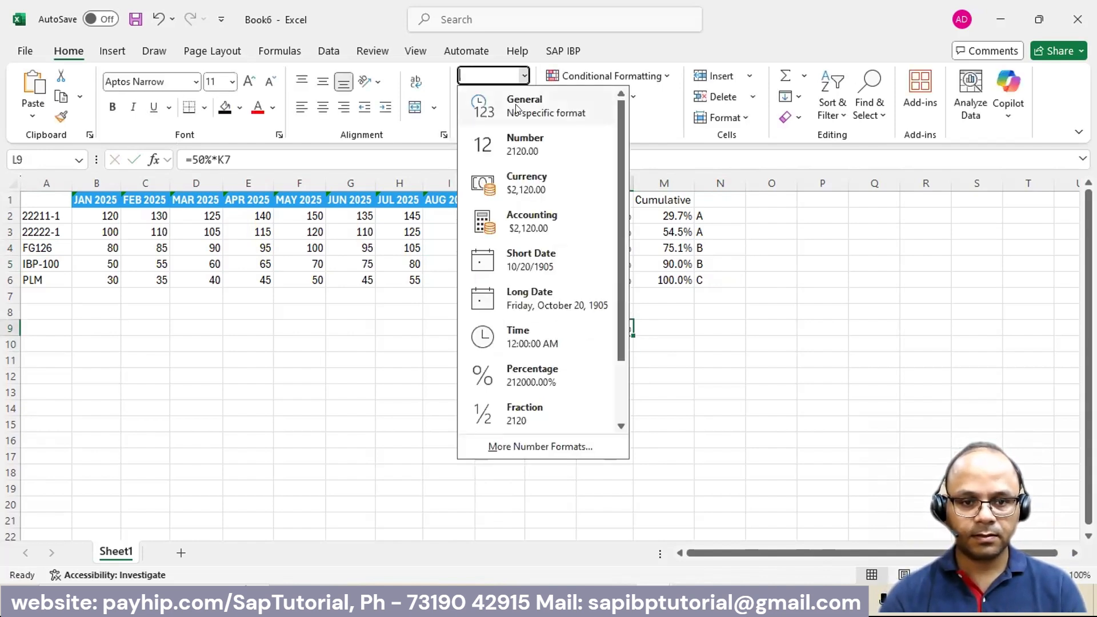
left_click(514, 102)
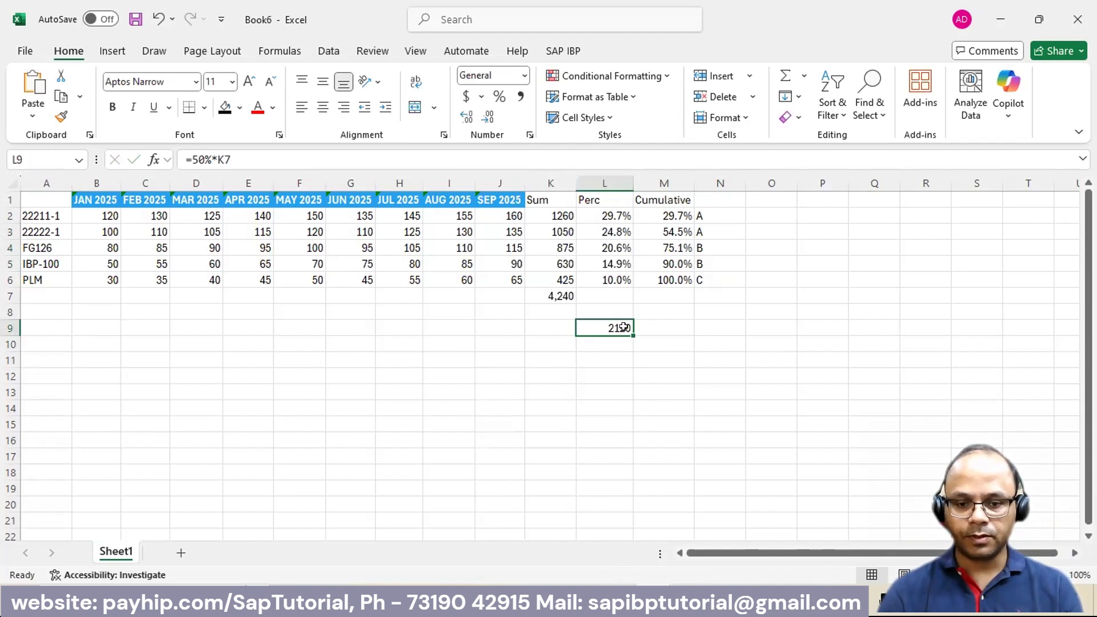
- Calculate 30% of the total sum in cell L10 with the formula =30%*K7
left_click(582, 341)
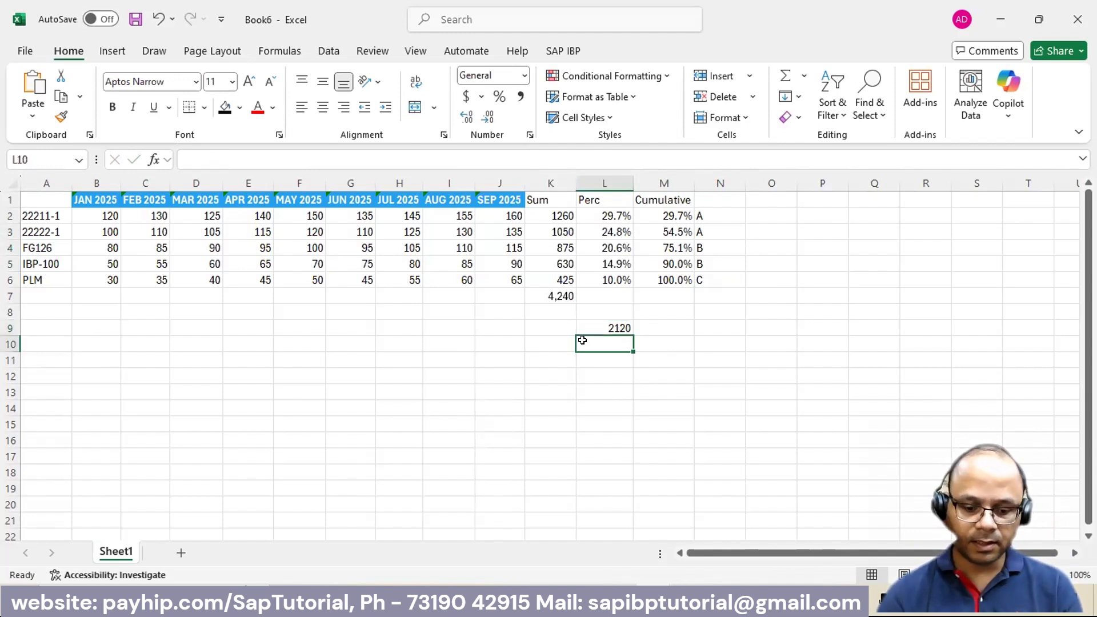
type("=30%")
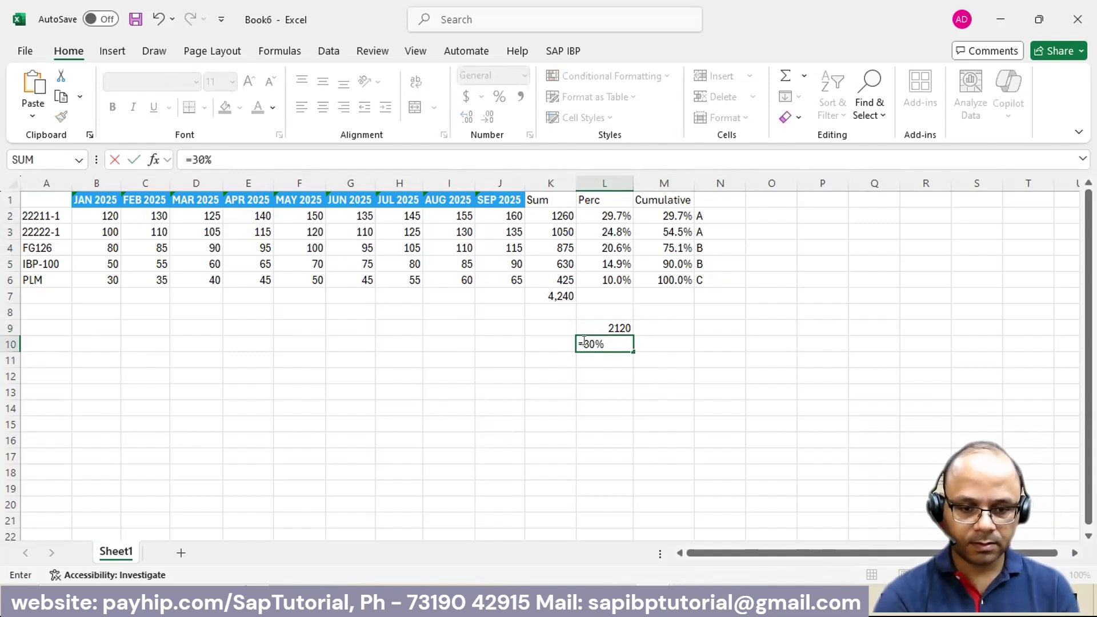
type("*")
left_click(551, 292)
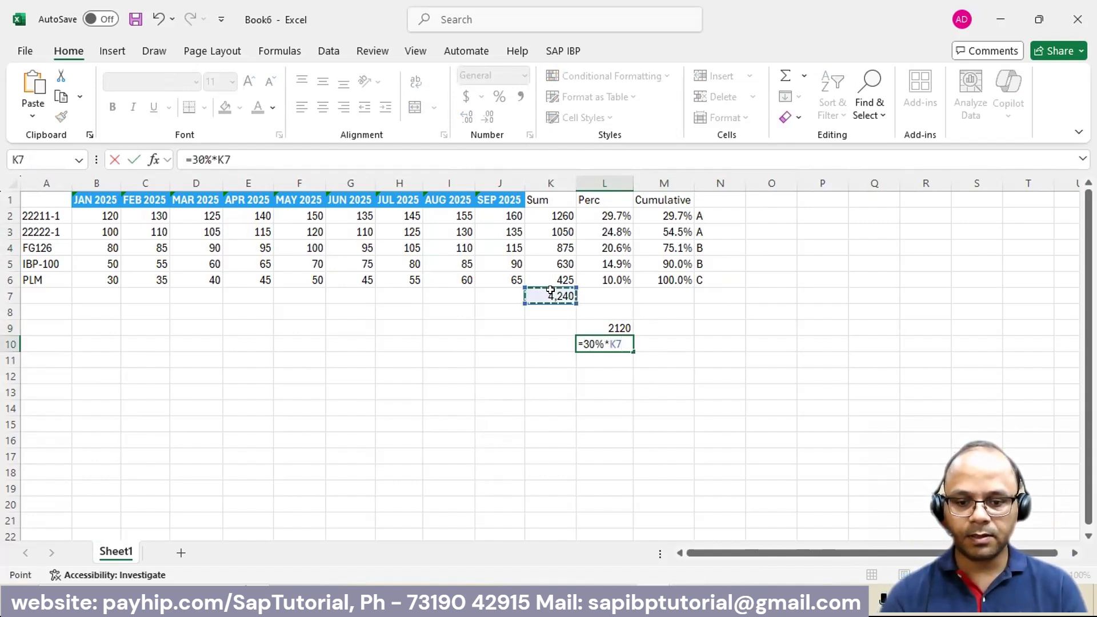
key("Return")
- Calculate 20% of the total sum in cell L11 with the formula =20%*K7
type("=10")
key("BackSpace")
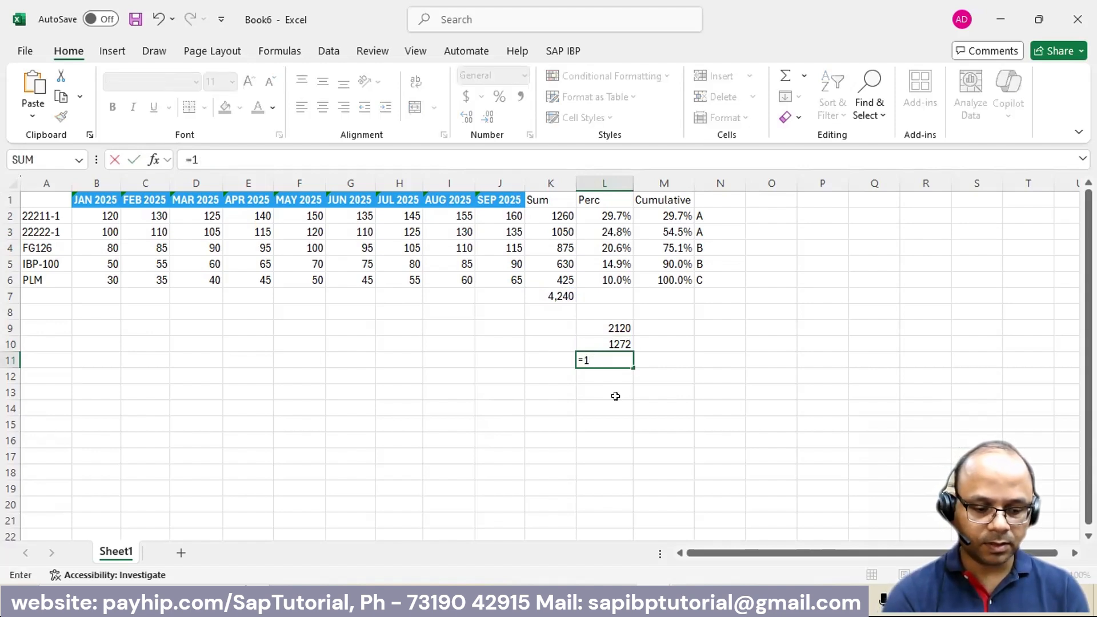
type("0%*")
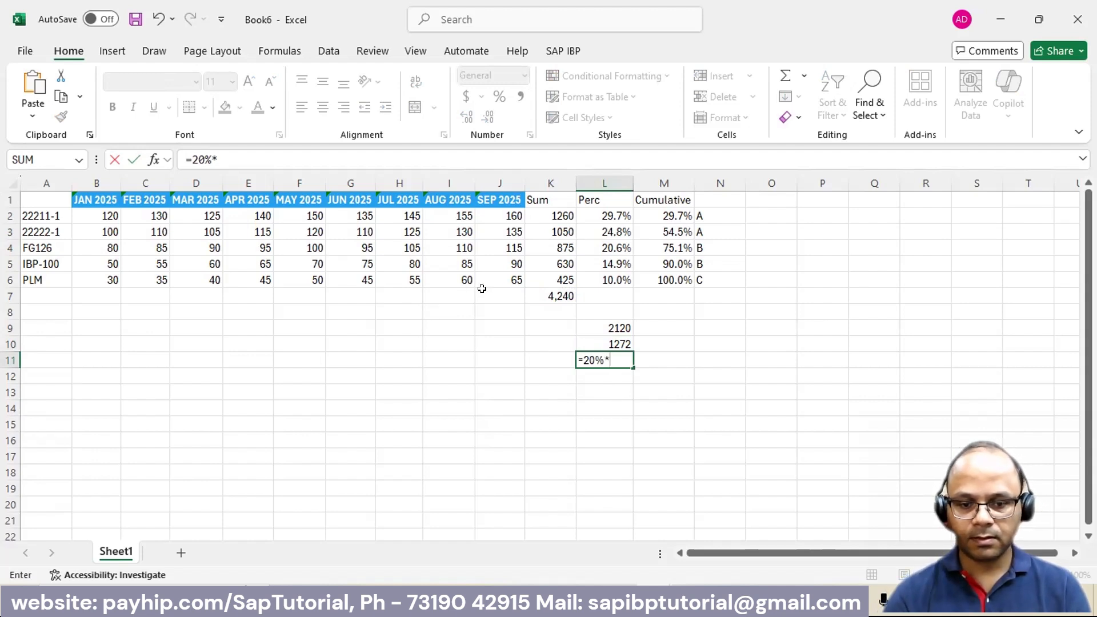
left_click(532, 289)
key("Return")
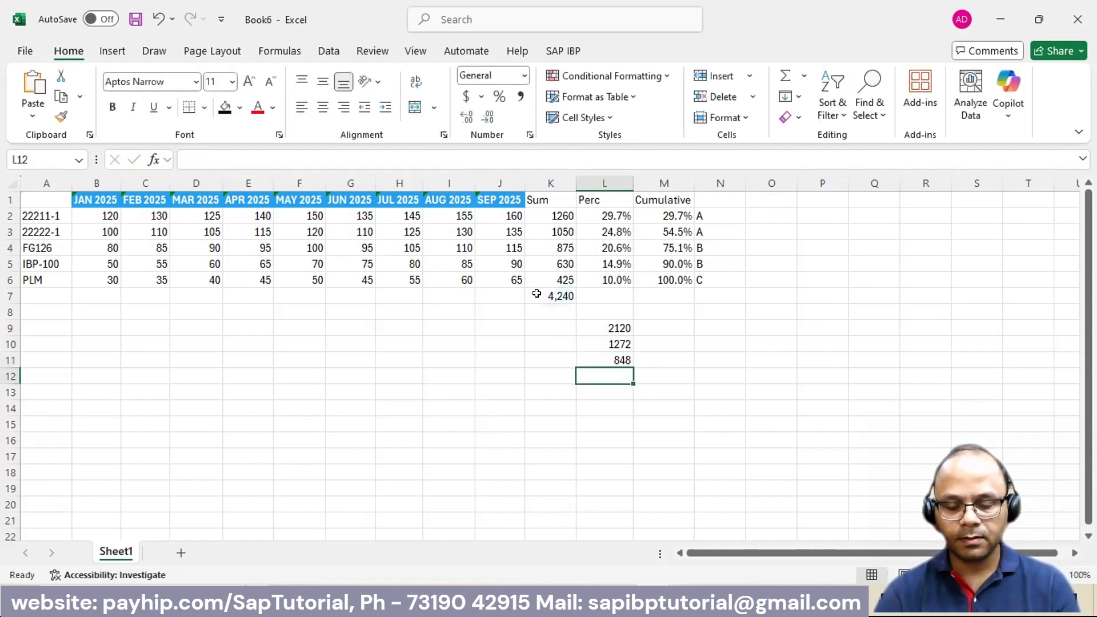
- Label the 50% threshold amount as A in cell K9
left_click(597, 359)
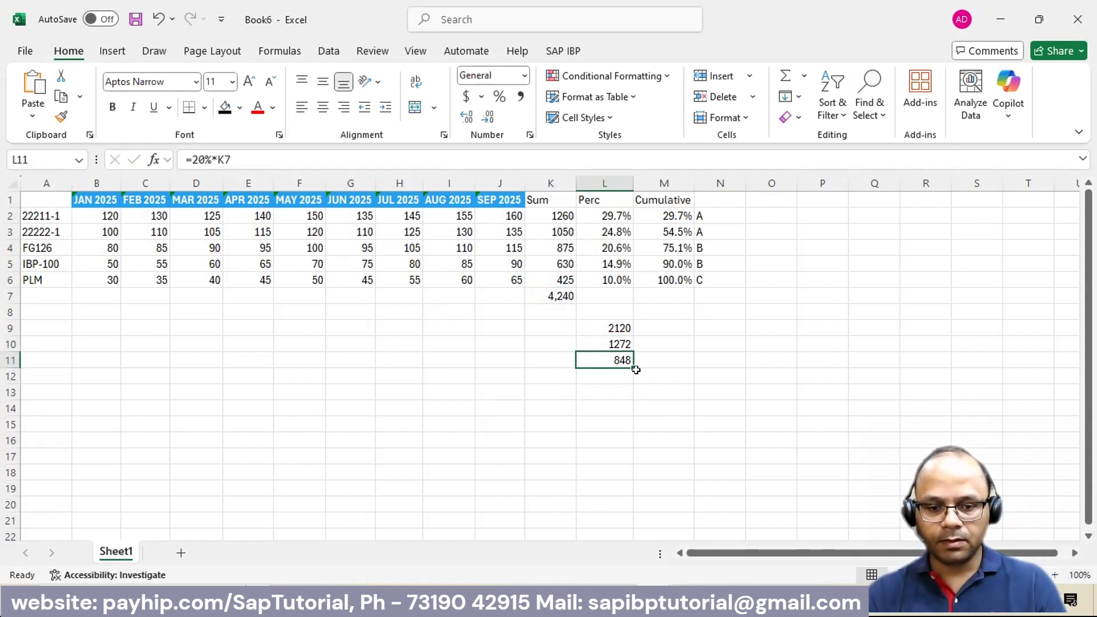
left_click(569, 335)
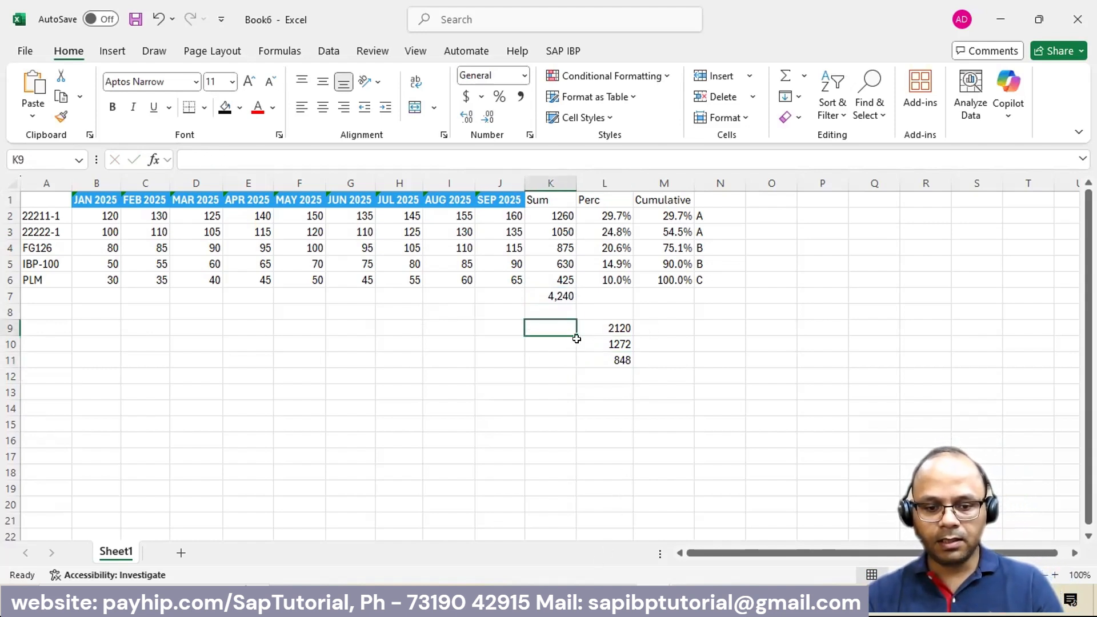
type("A")
left_click(623, 335)
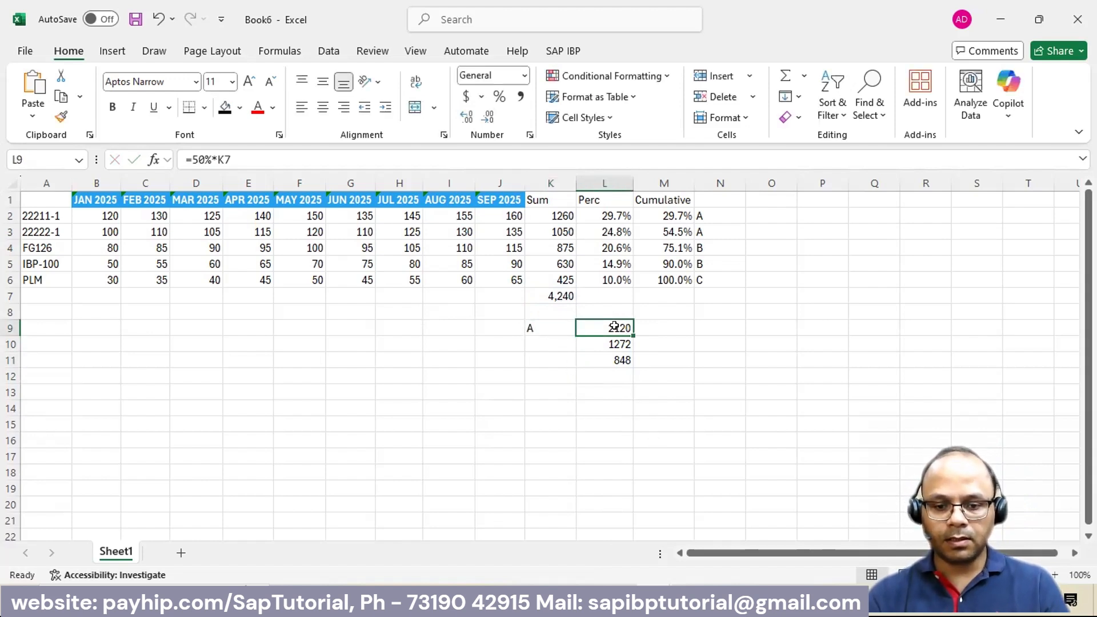
- Compare the combined sums of 22211-1 and 22222-1 (K2:K3) with the A threshold amount in row 9
left_click(572, 294)
left_click_drag(560, 216, 559, 229)
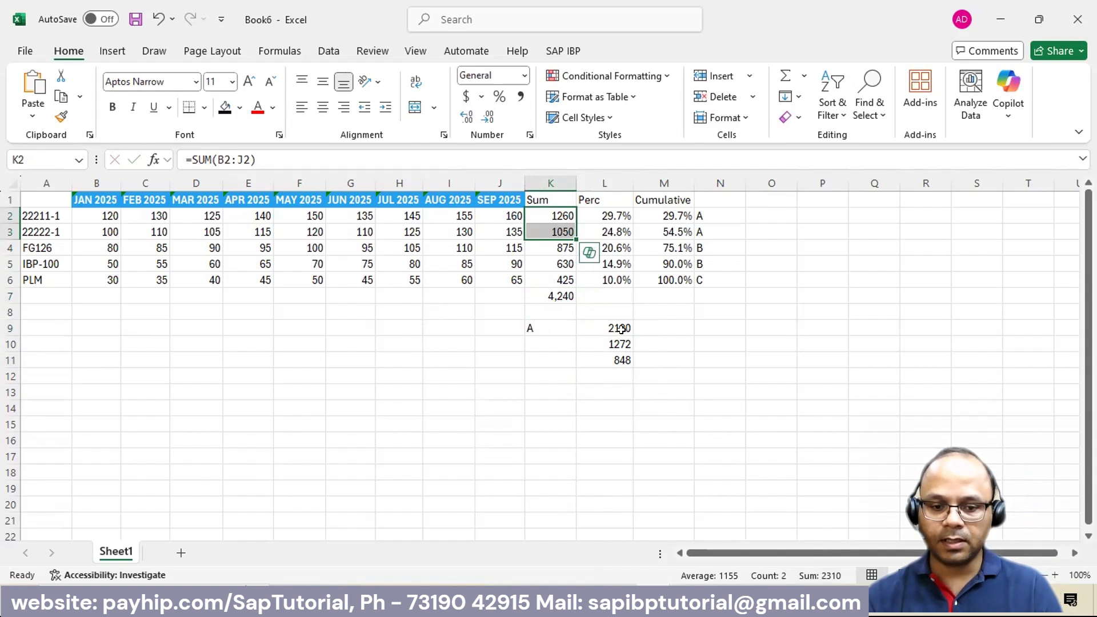
left_click_drag(526, 327, 622, 328)
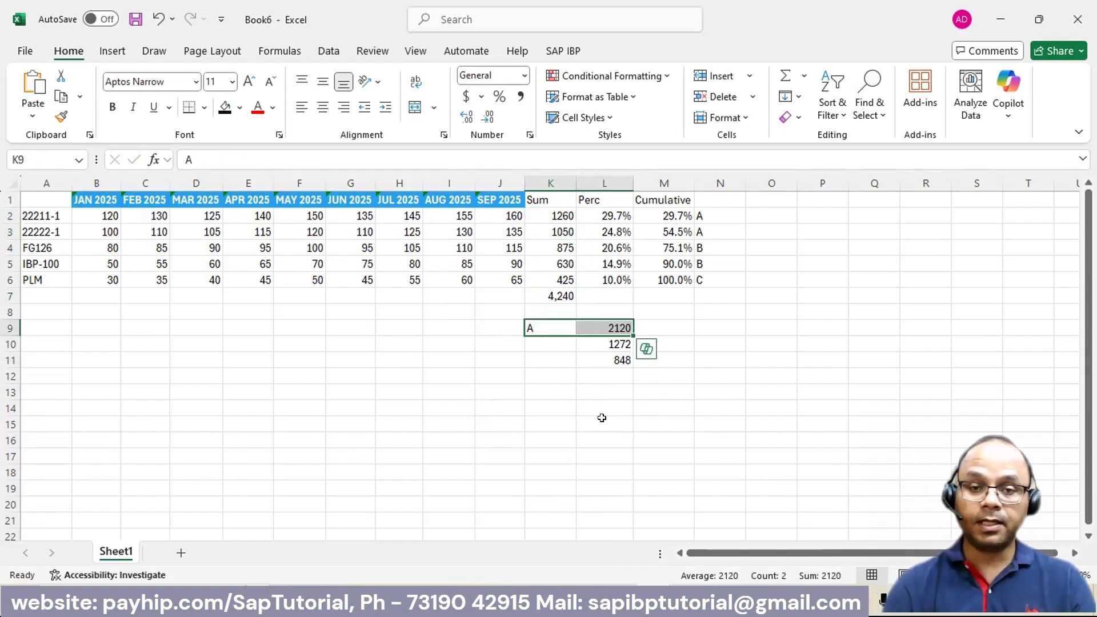
- Label the 30% threshold amount as B in cell K10
left_click(599, 341)
left_click(525, 339)
type("B")
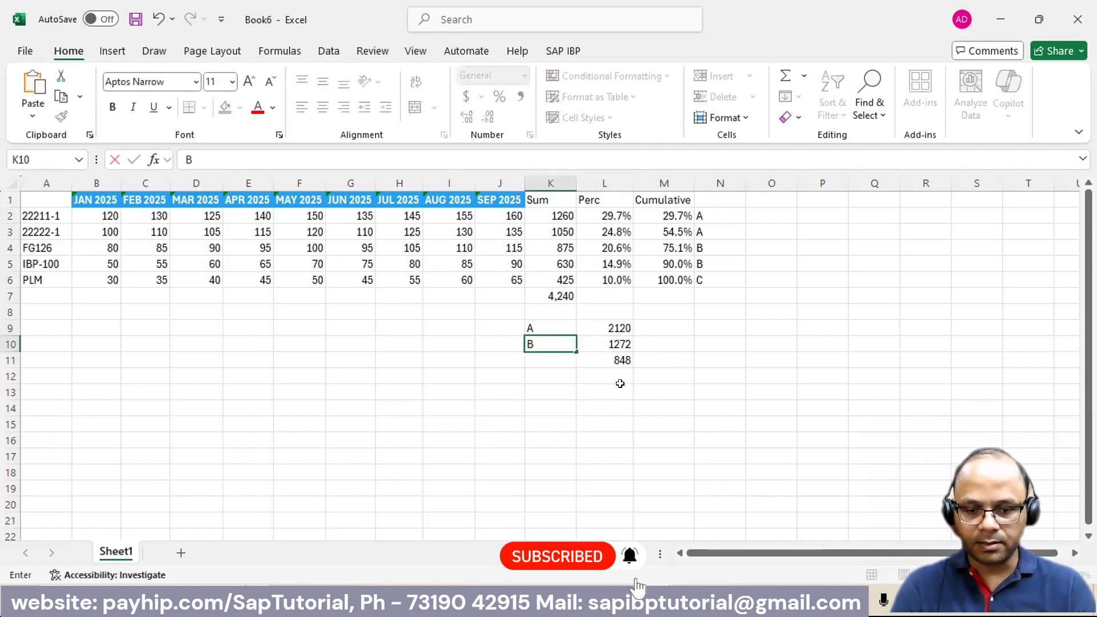
- Check the combined sums of FG126 and IBP-100 and their ABC classes against the B threshold amount
left_click(560, 249)
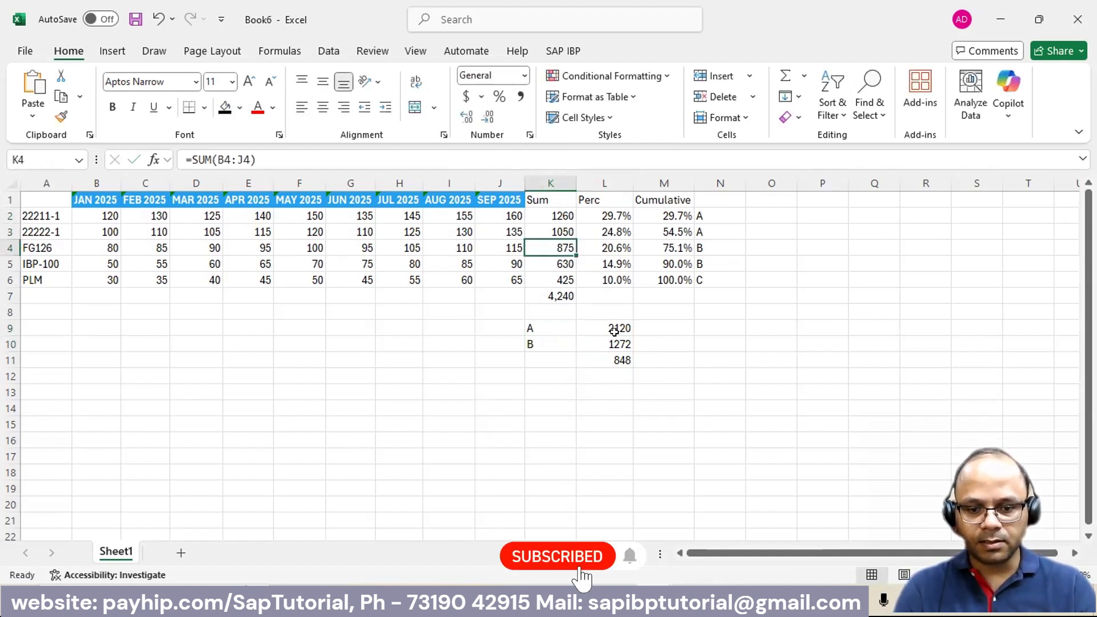
left_click(551, 263, "ctrl")
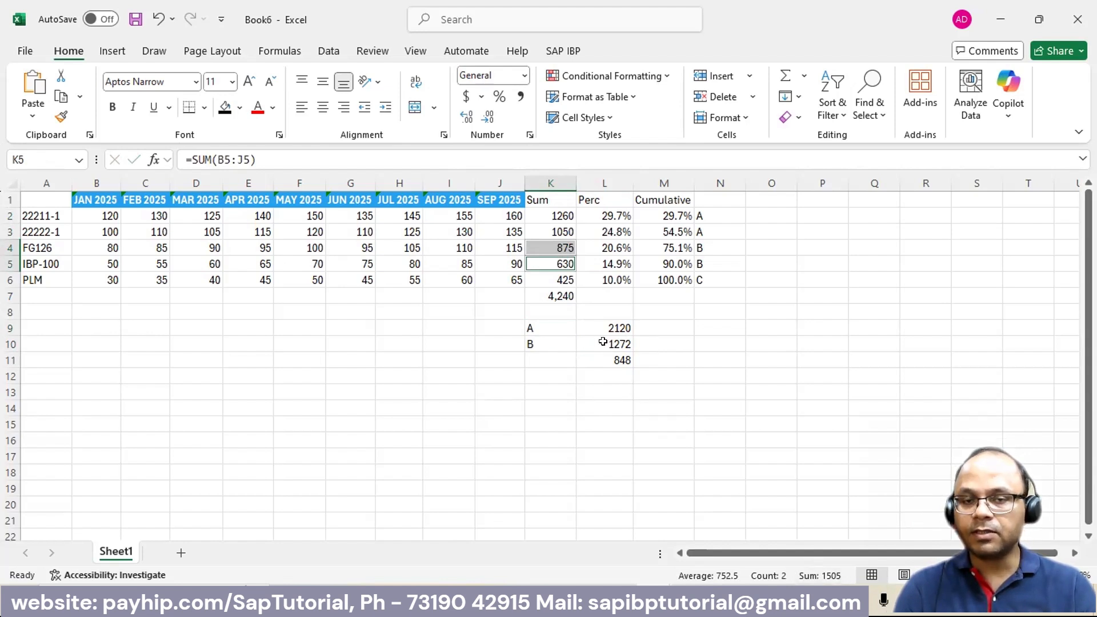
left_click(560, 344)
left_click_drag(560, 248, 713, 265)
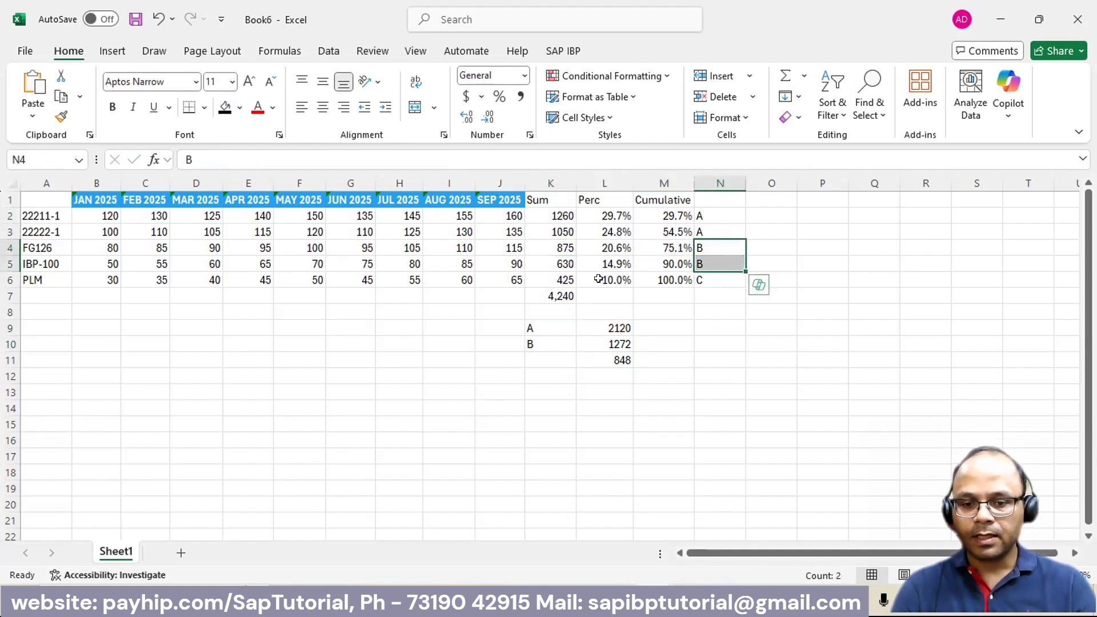
- Check PLM's sum and ABC class against the 20% threshold amount in L11
left_click(618, 359)
left_click(557, 279)
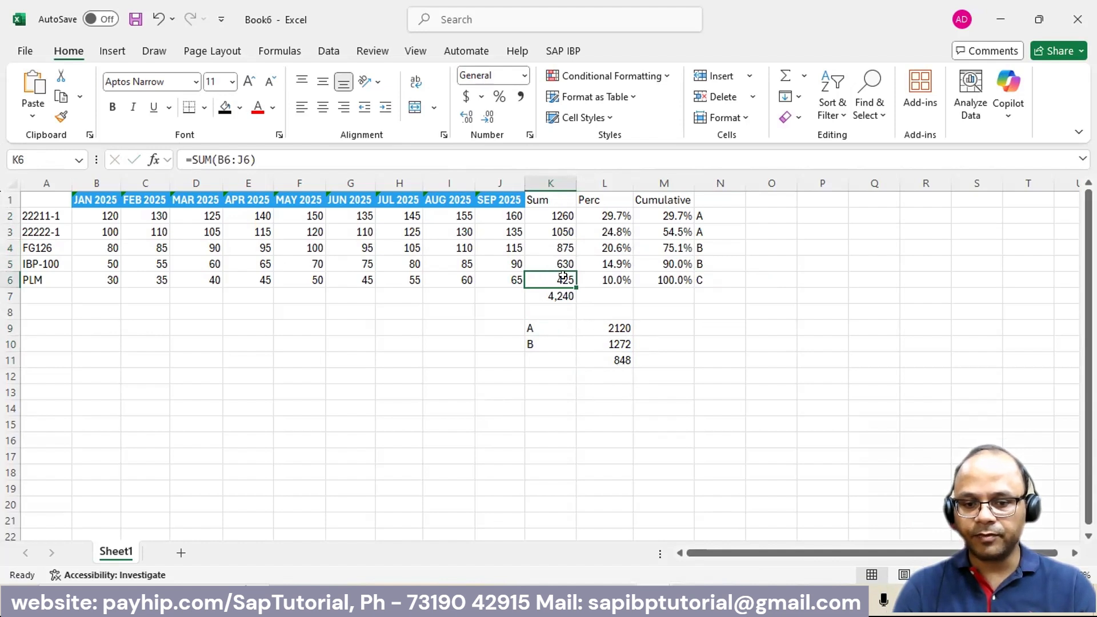
left_click(623, 361)
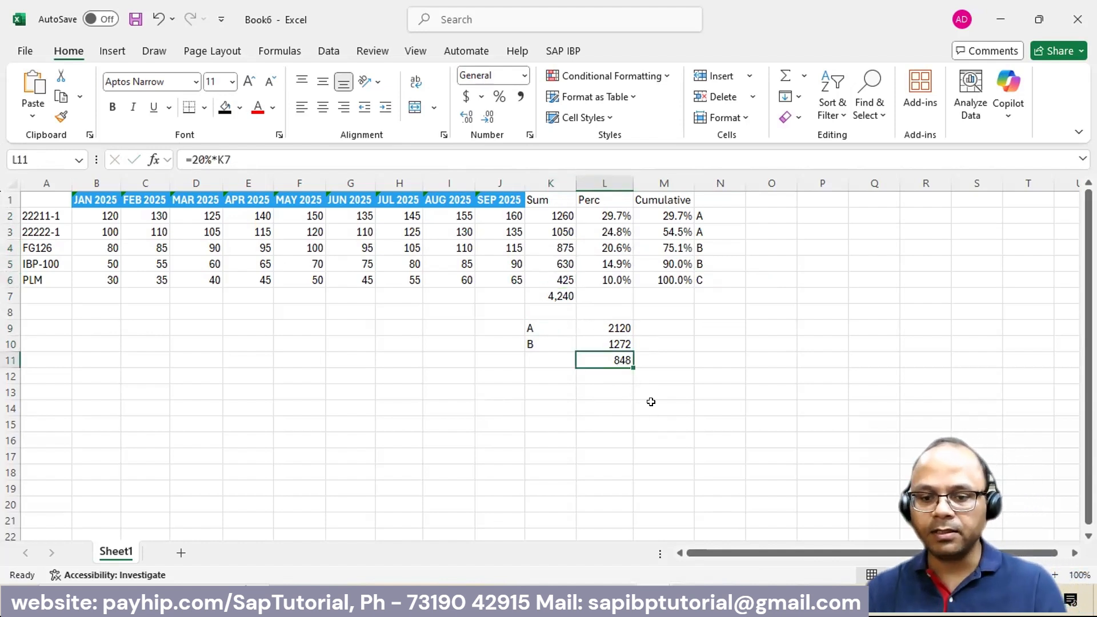
left_click(709, 280)
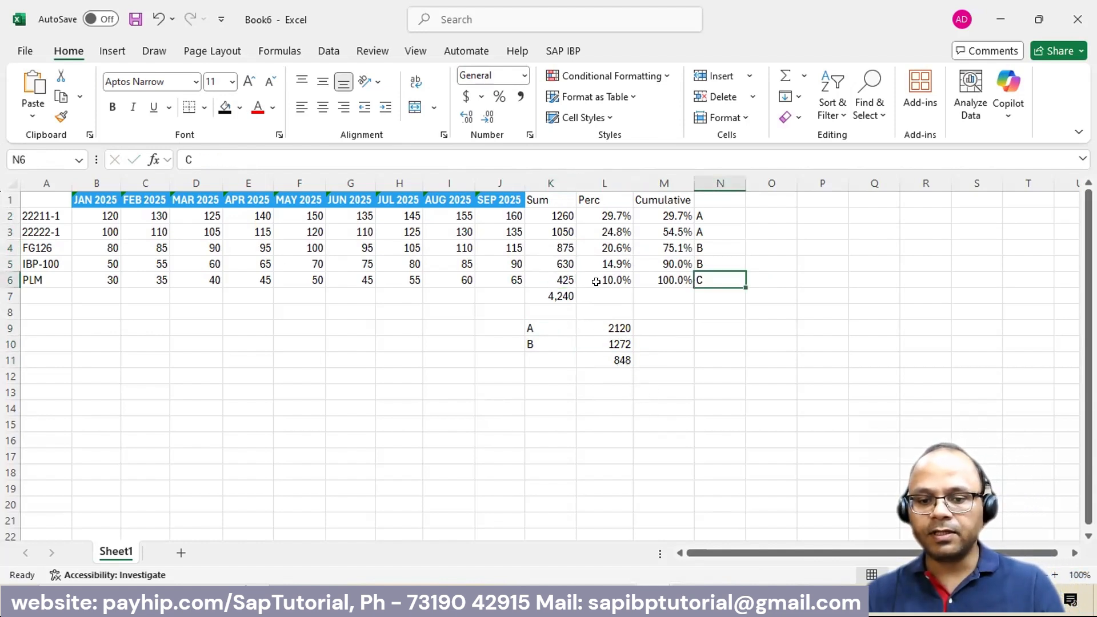
left_click(552, 280)
- Switch to MasterData_Apr14.xlsx and select the ABC codes of all five products (D3:D7) for review
left_click(652, 604)
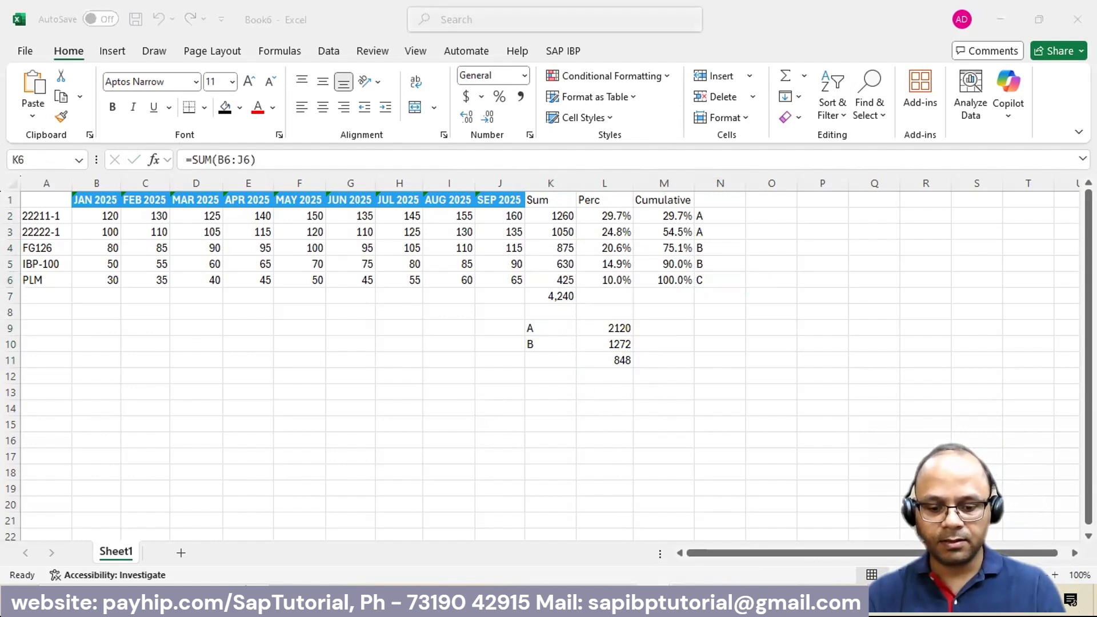
left_click(627, 537)
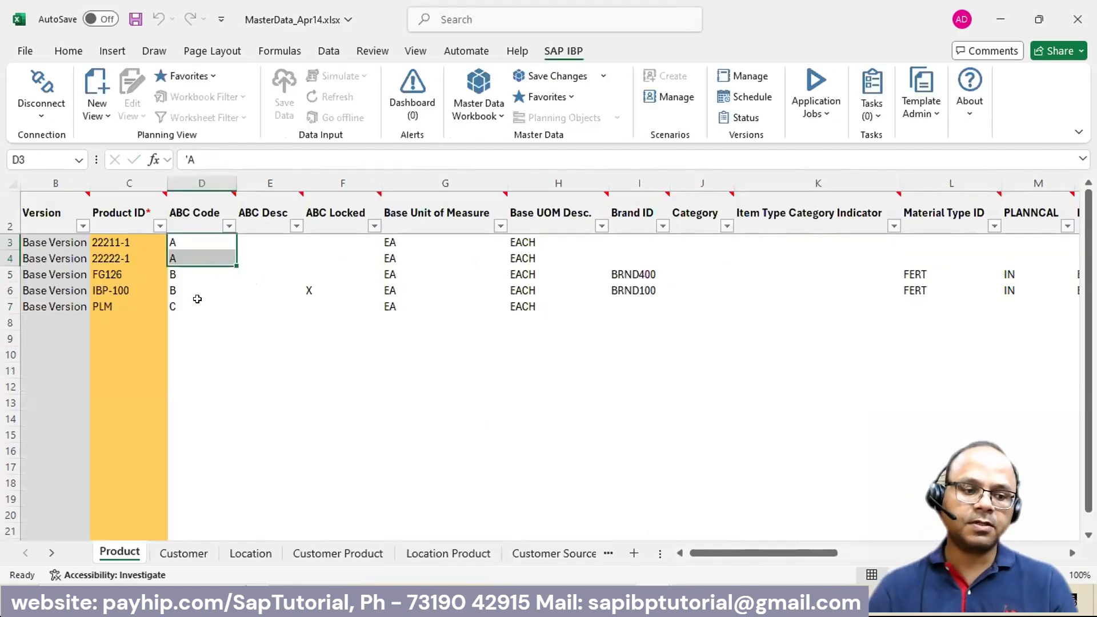
key("ctrl+Down")
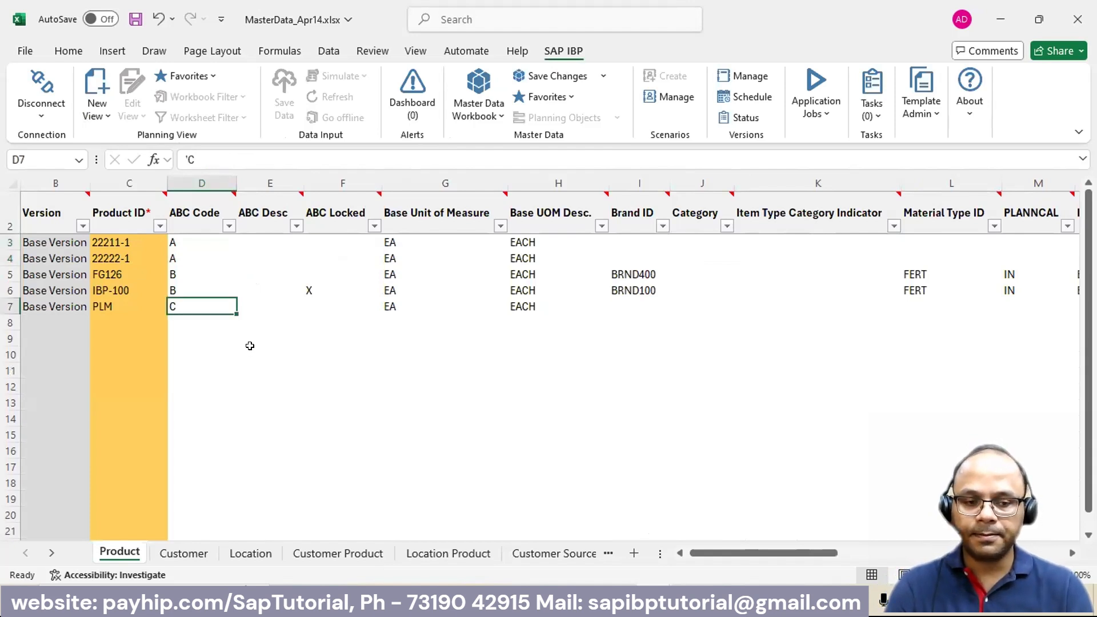
left_click_drag(185, 237, 187, 300)
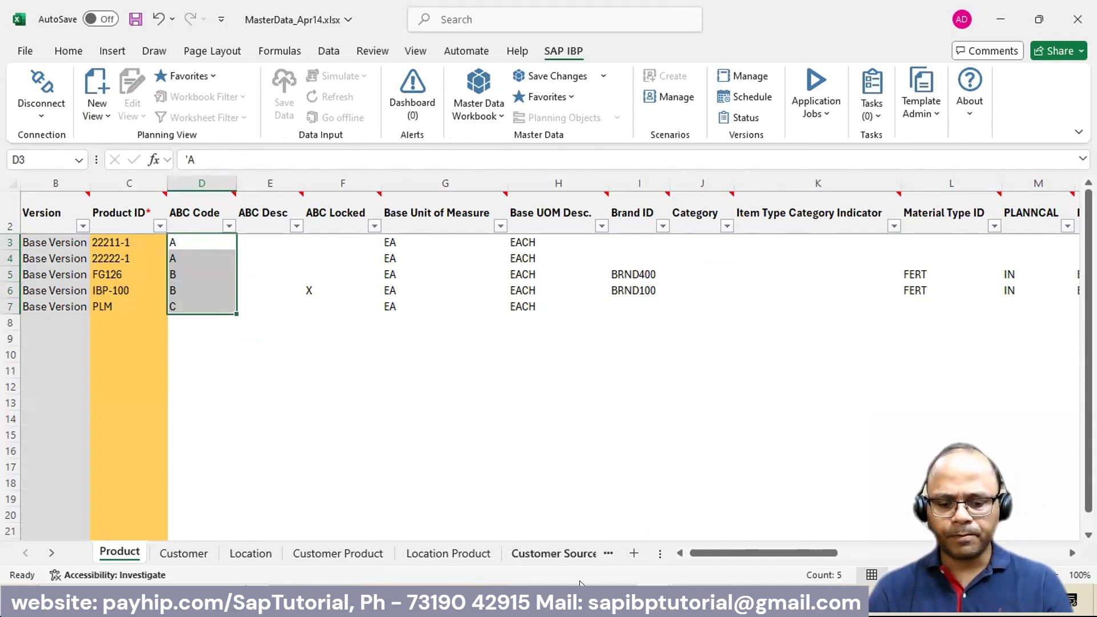
- Switch to Application Jobs in the browser and open the application log of the latest finished ABC/XYZ segmentation run
left_click(583, 600)
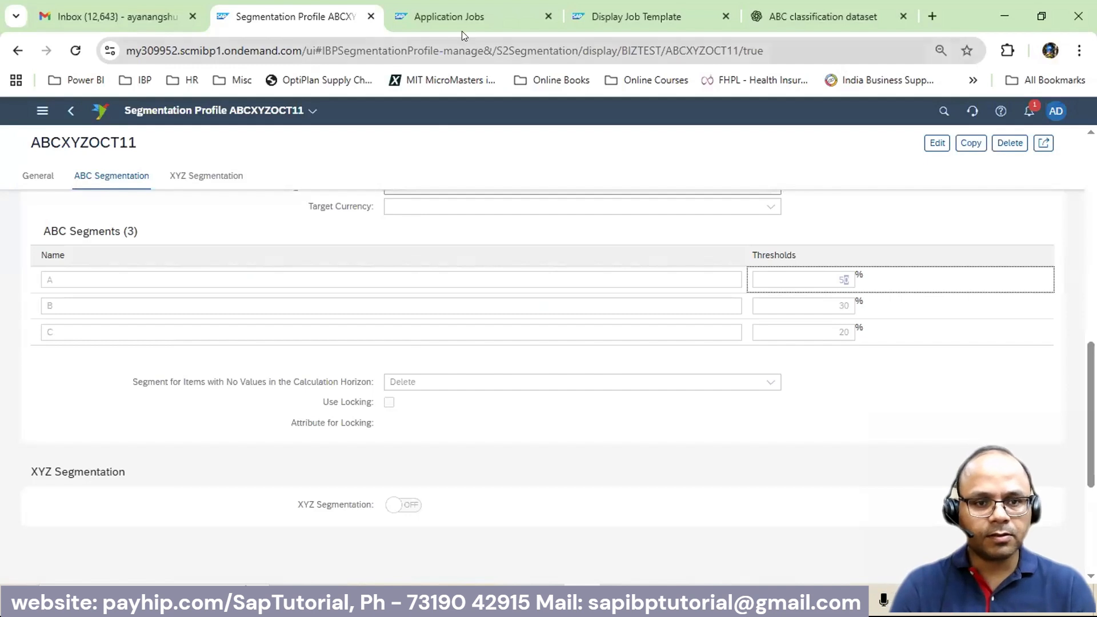
left_click(462, 14)
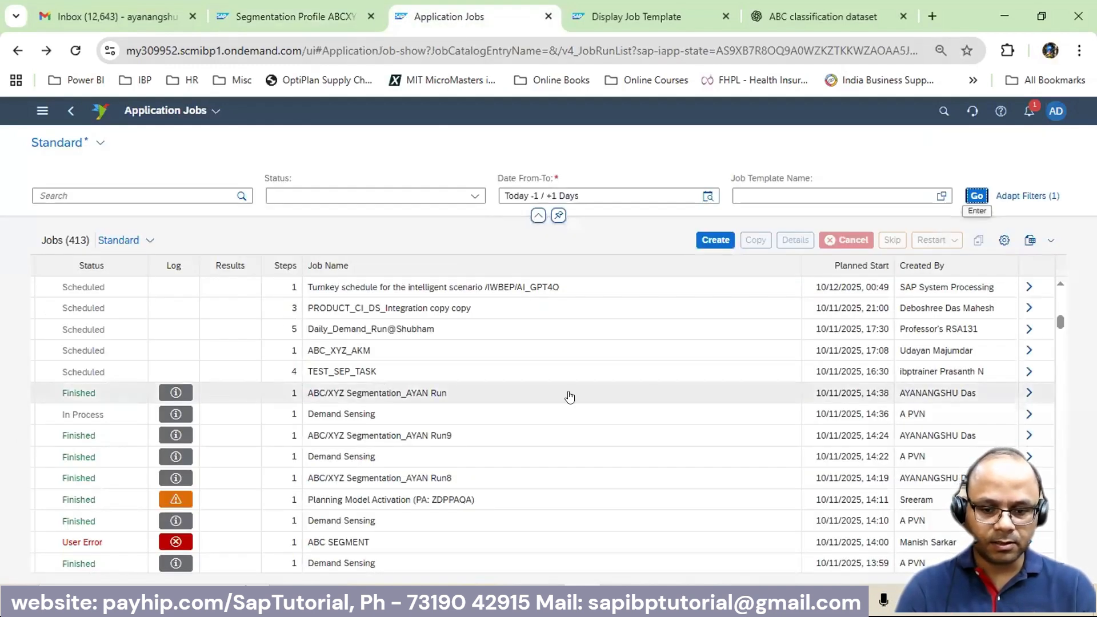
left_click(1029, 393)
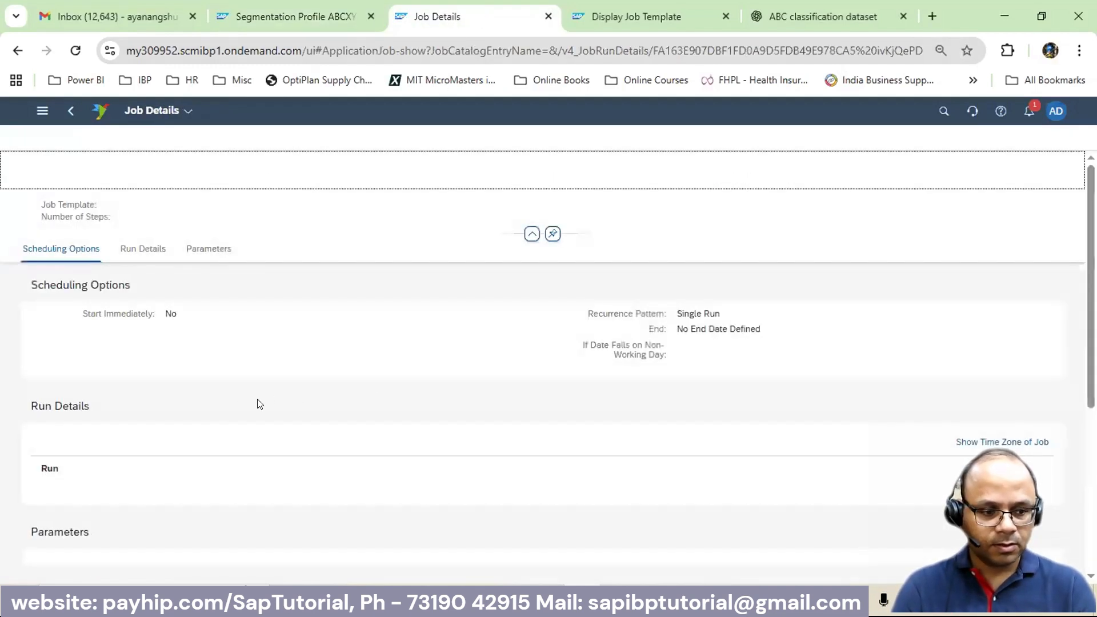
left_click(207, 479)
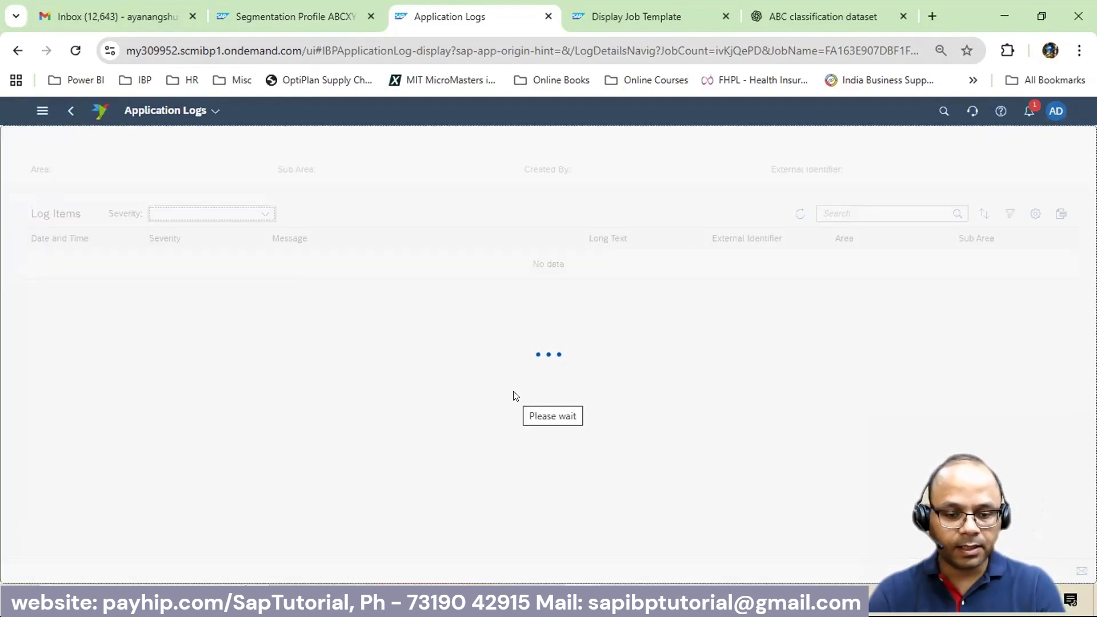
- Read the log's saved A, B and C threshold percentages and the calculated segment A threshold for group L1234
scroll(500, 461, "down", 8)
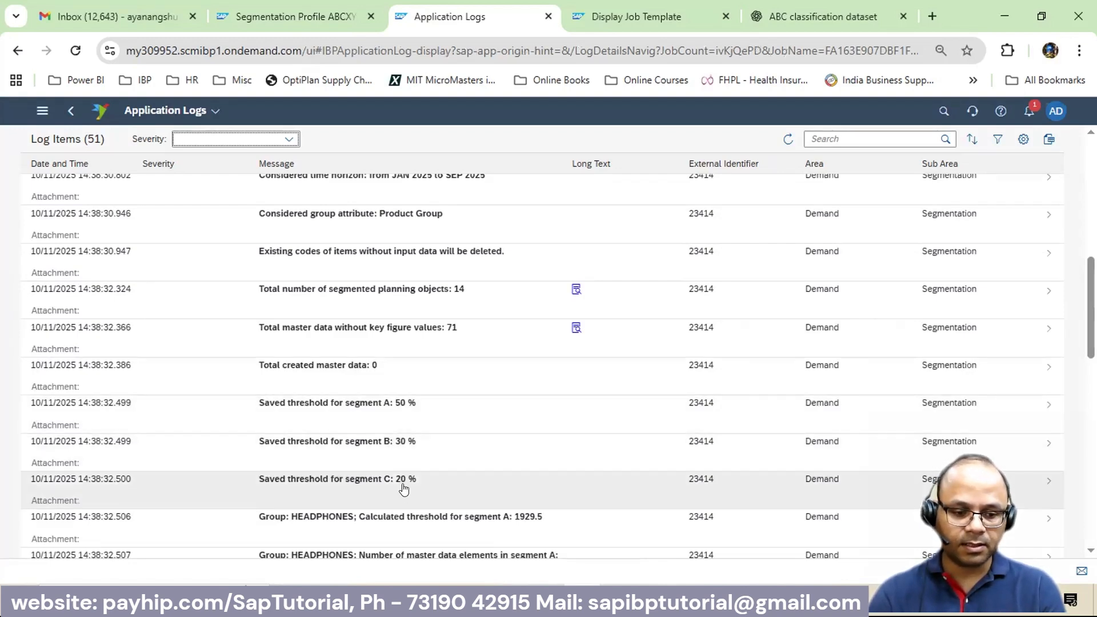
scroll(404, 491, "down", 2)
scroll(452, 423, "down", 10)
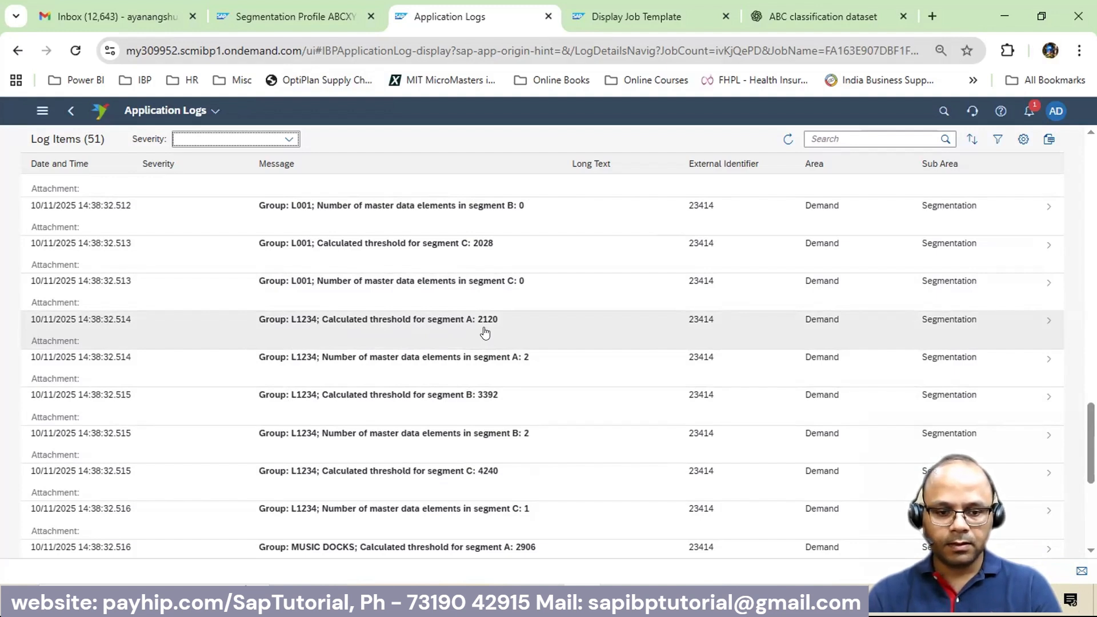
- Switch to Book6 in Excel and check the A threshold in L9 against the total sum in K7
mouse_move(654, 606)
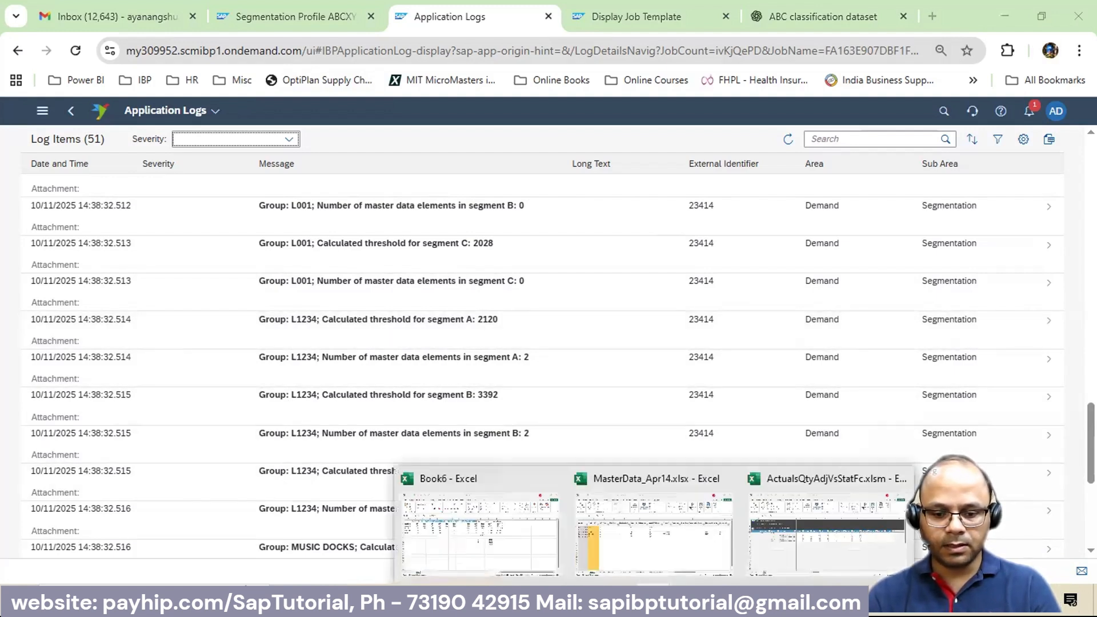
left_click(537, 534)
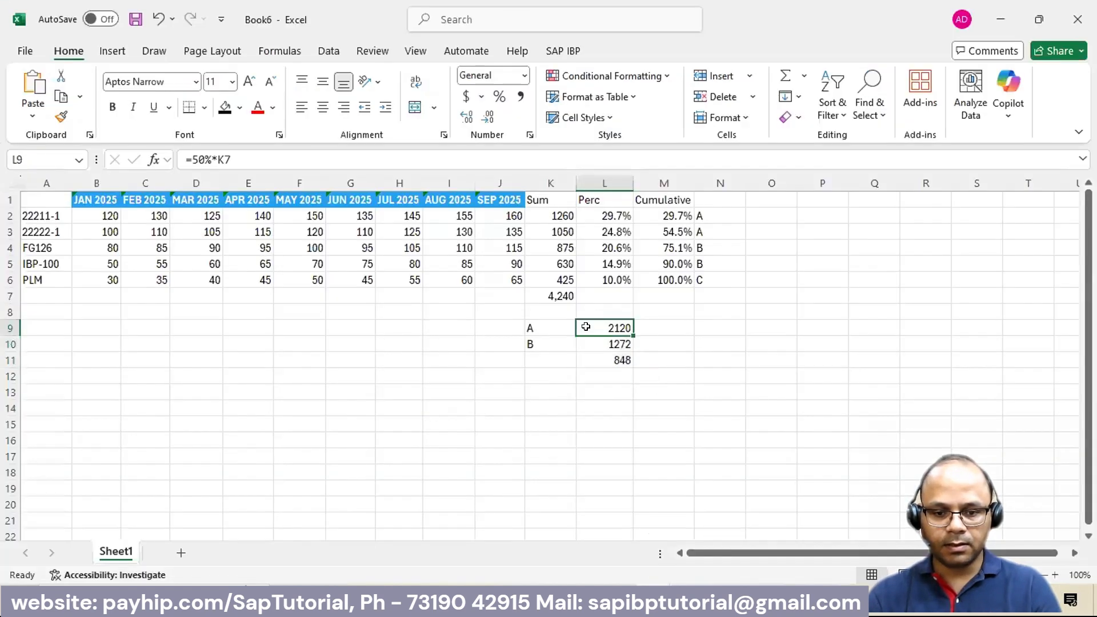
left_click(527, 328)
left_click(562, 292)
left_click(600, 331)
- Return to the application log in the browser and find the calculated segment B threshold for group L1234
key("alt+Tab")
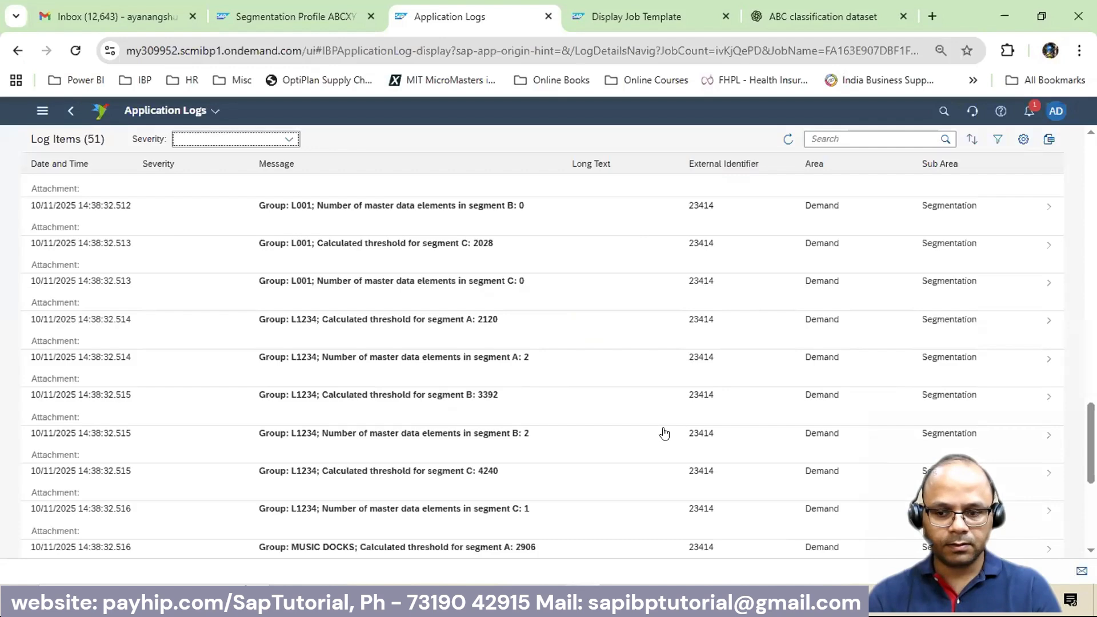
scroll(657, 432, "up", 15)
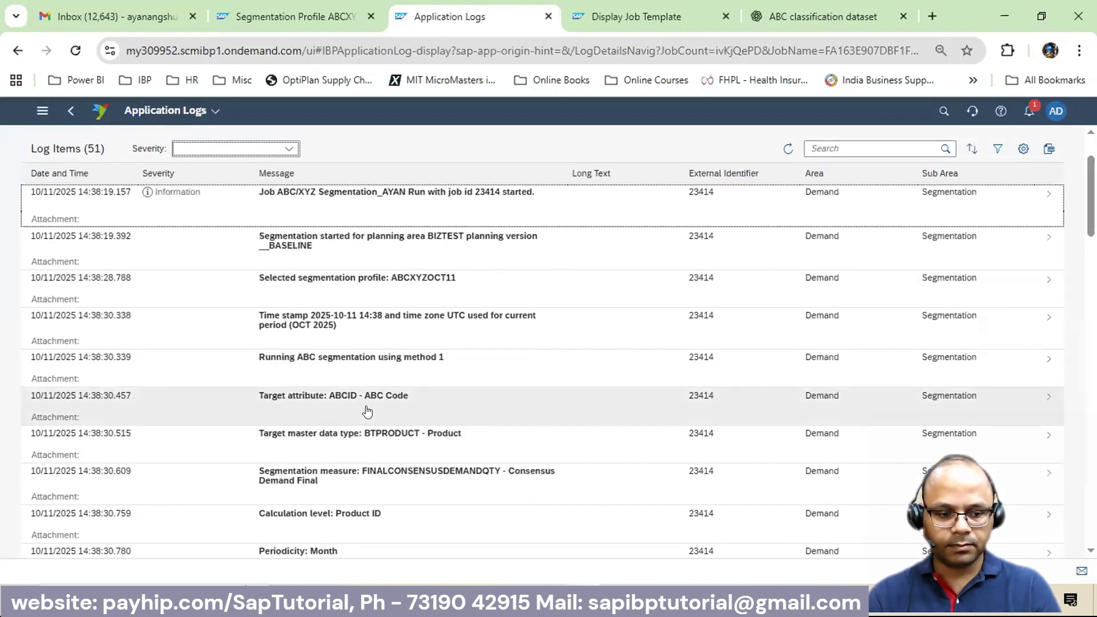
scroll(368, 412, "down", 20)
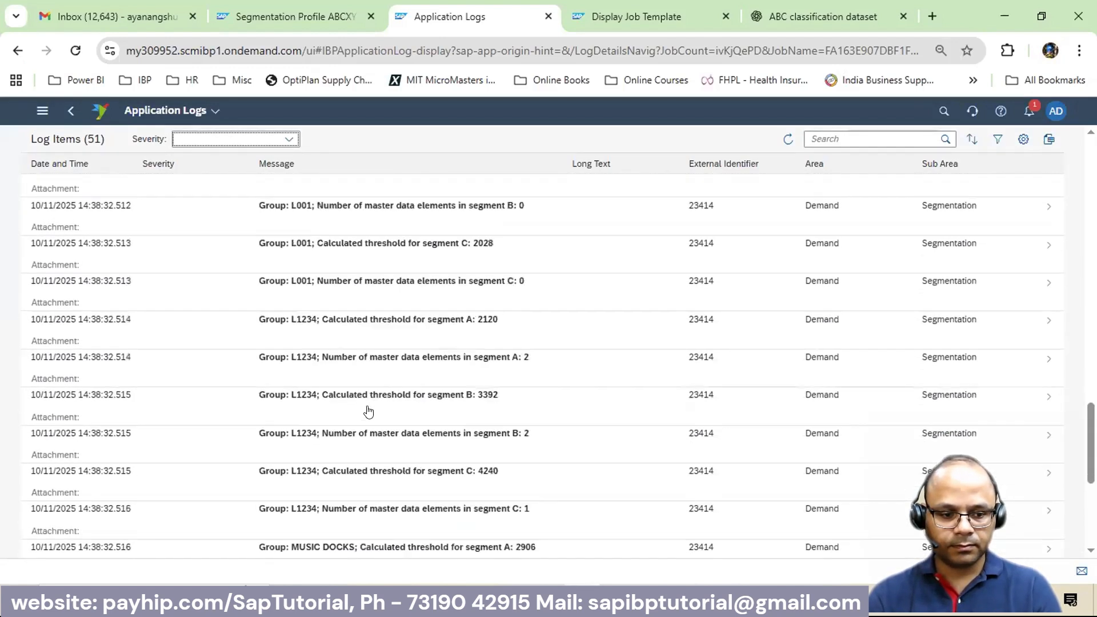
scroll(368, 411, "up", 3)
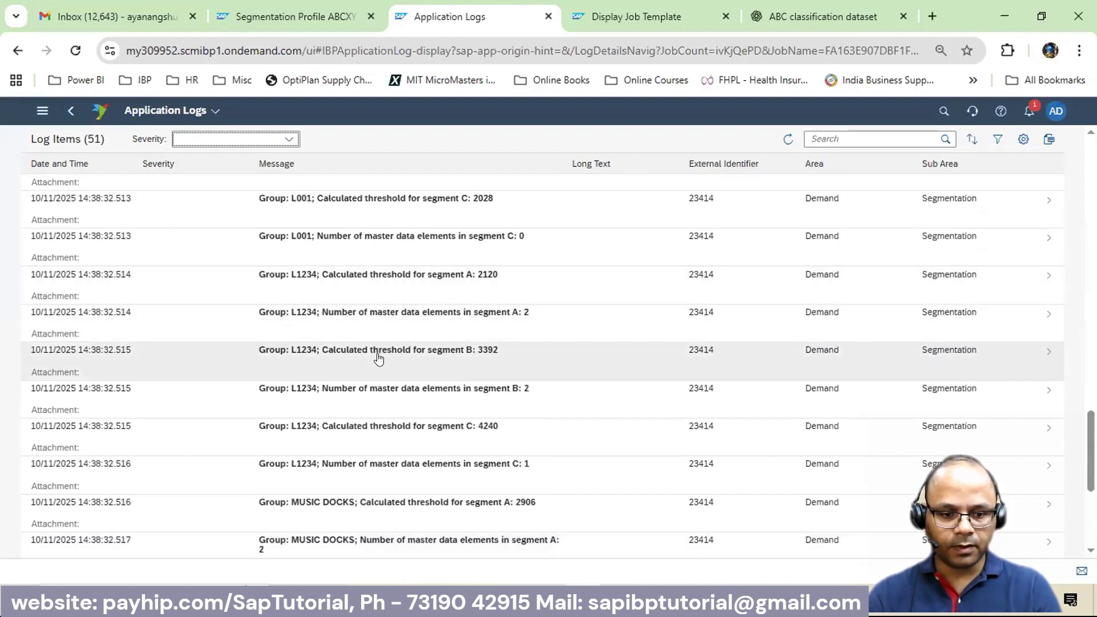
- Switch to Book6 and compare the combined A and B thresholds (L9:L10) with the log's segment B threshold
key("alt+Tab")
left_click(596, 342)
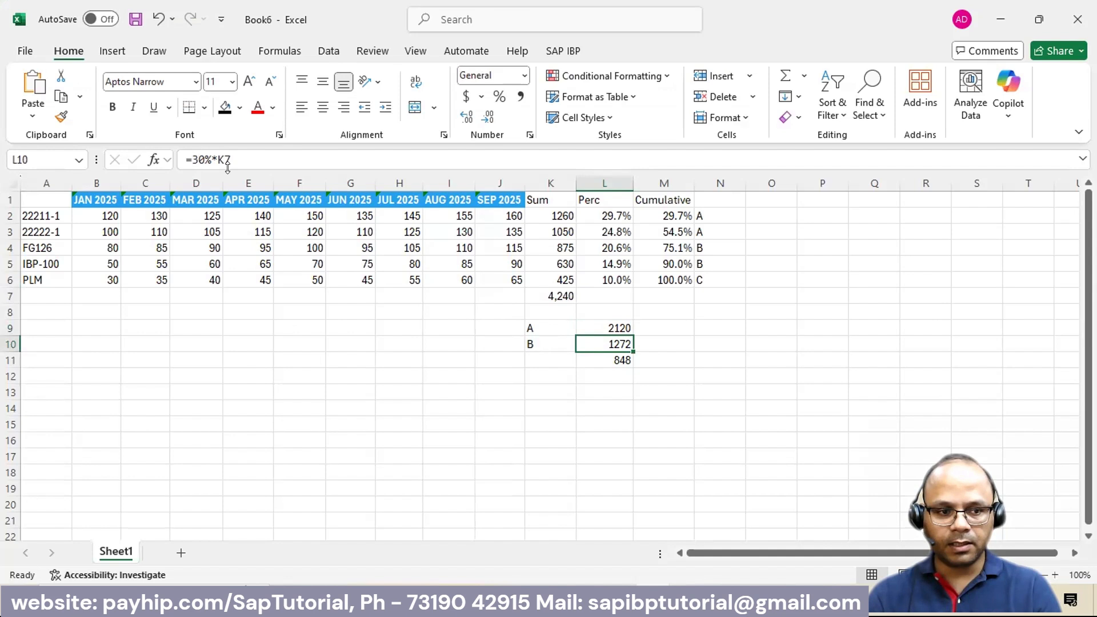
left_click(601, 327, "shift")
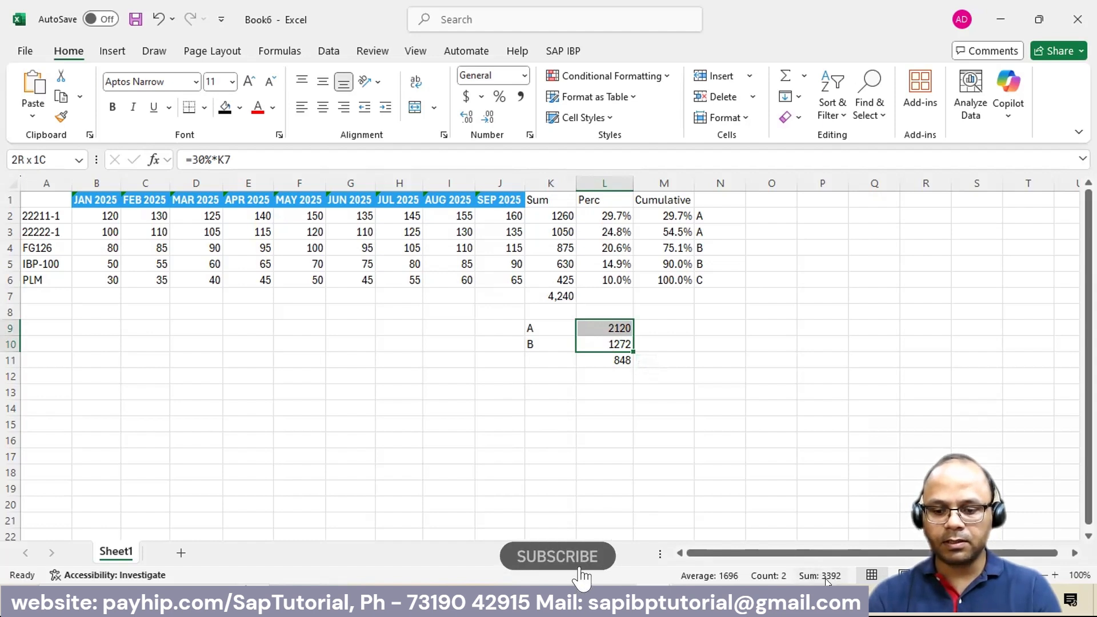
left_click(550, 359)
left_click_drag(546, 342, 632, 343)
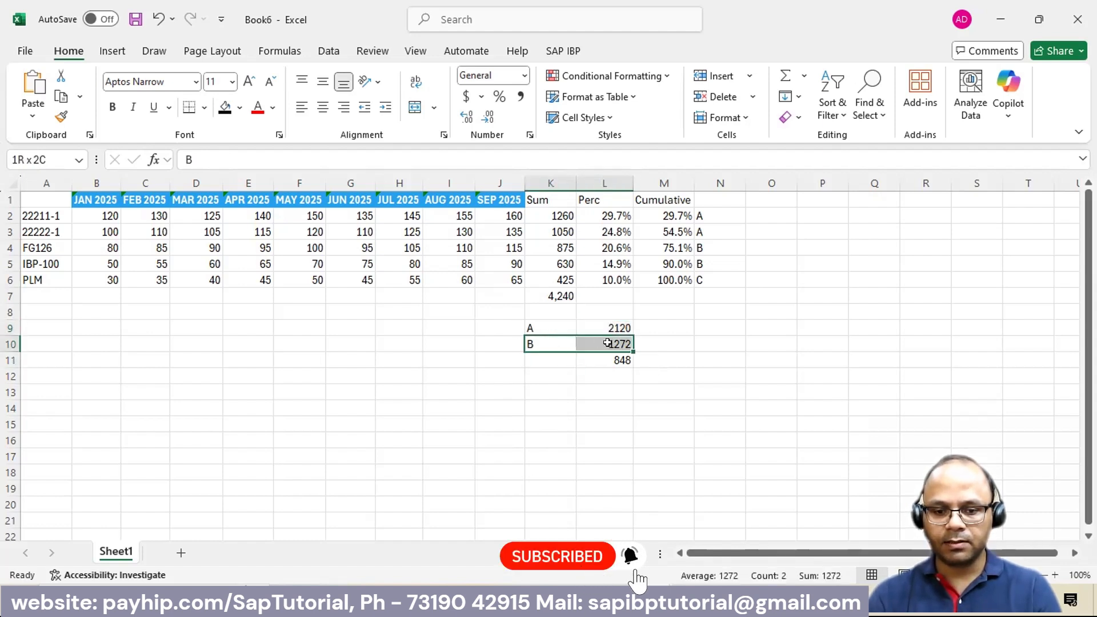
- Return to the application log and find the calculated segment C threshold for group L1234
key("alt+Tab")
scroll(489, 426, "up", 16)
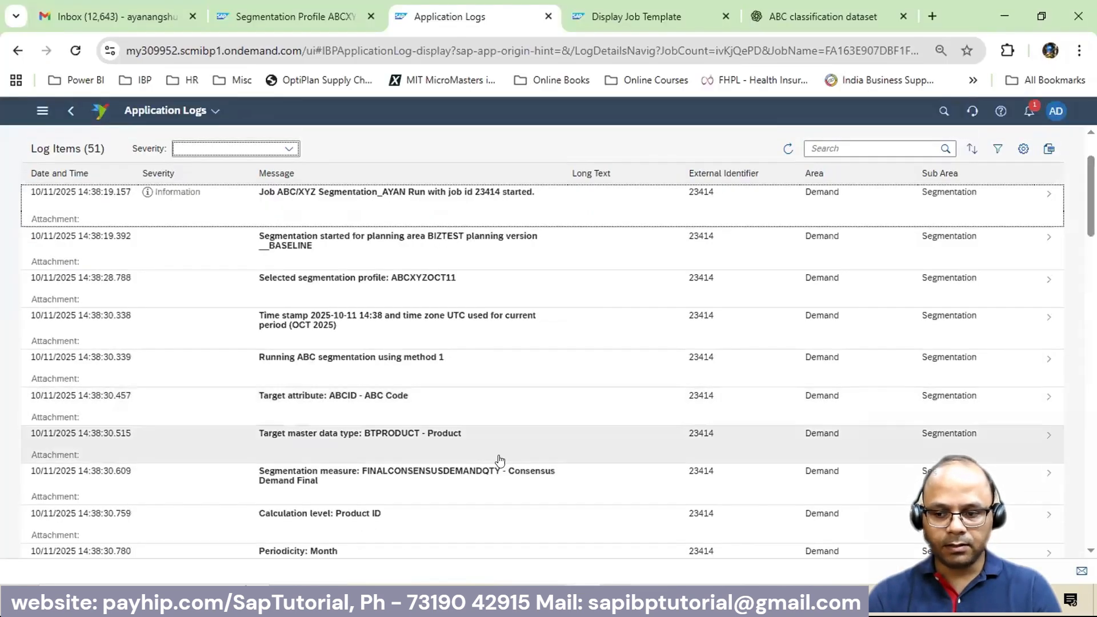
scroll(503, 459, "down", 13)
scroll(507, 461, "down", 3)
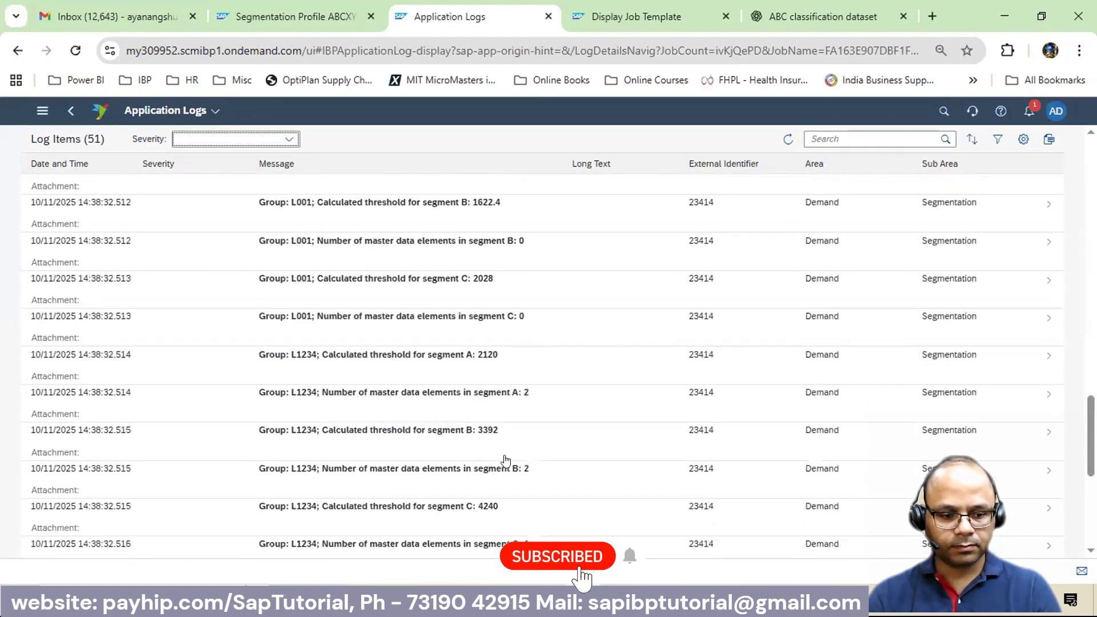
scroll(507, 459, "down", 2)
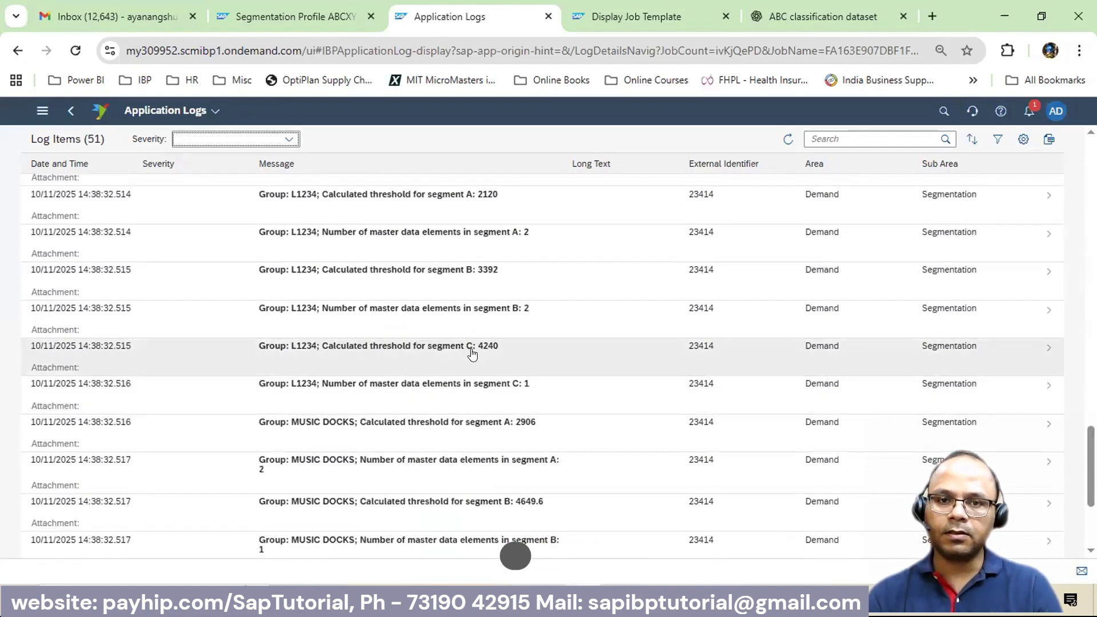
- Switch to Book6, check the sum of all three thresholds (L9:L11), and label the 20% threshold in K11 as C
key("alt+Tab")
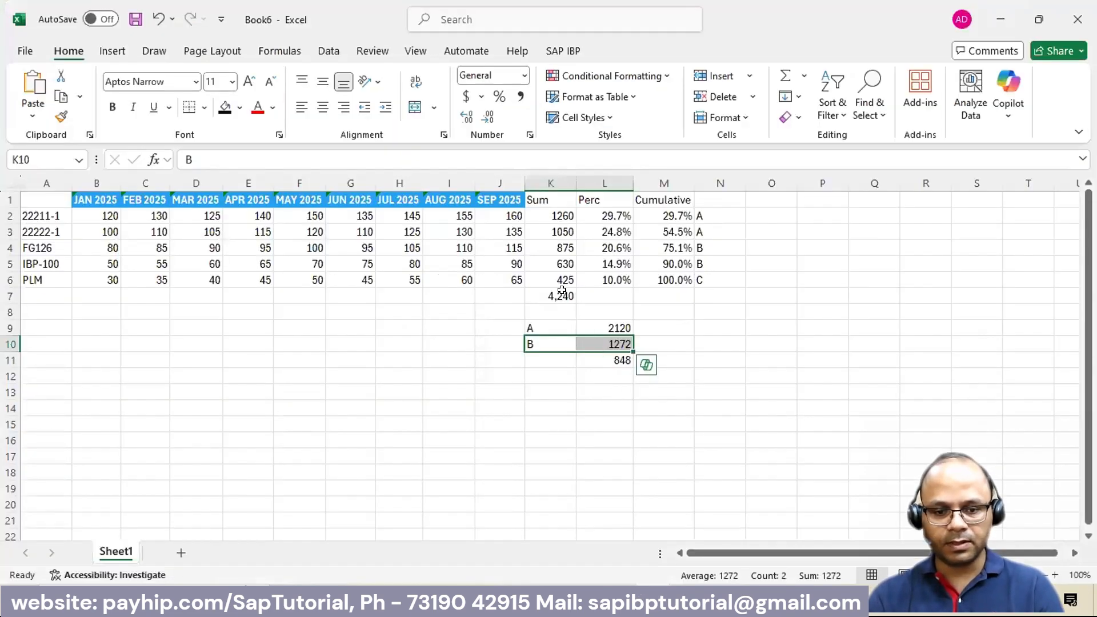
left_click_drag(601, 332, 620, 360)
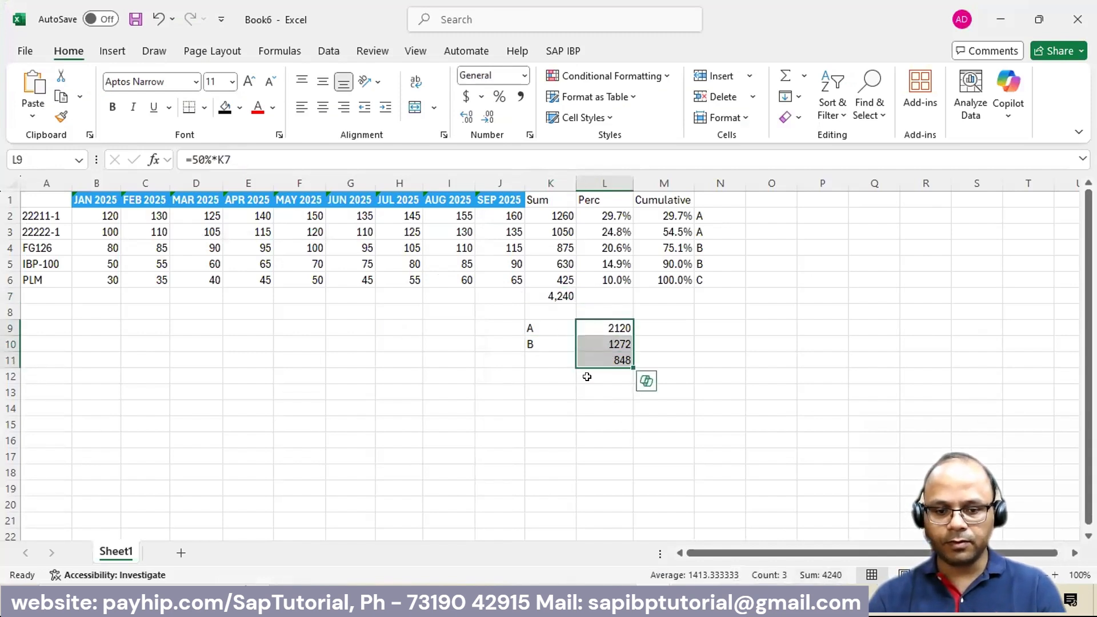
left_click(557, 359)
type("C")
- Check how the A, B and C thresholds in L9:L11 add up cumulatively
left_click_drag(612, 328, 614, 344)
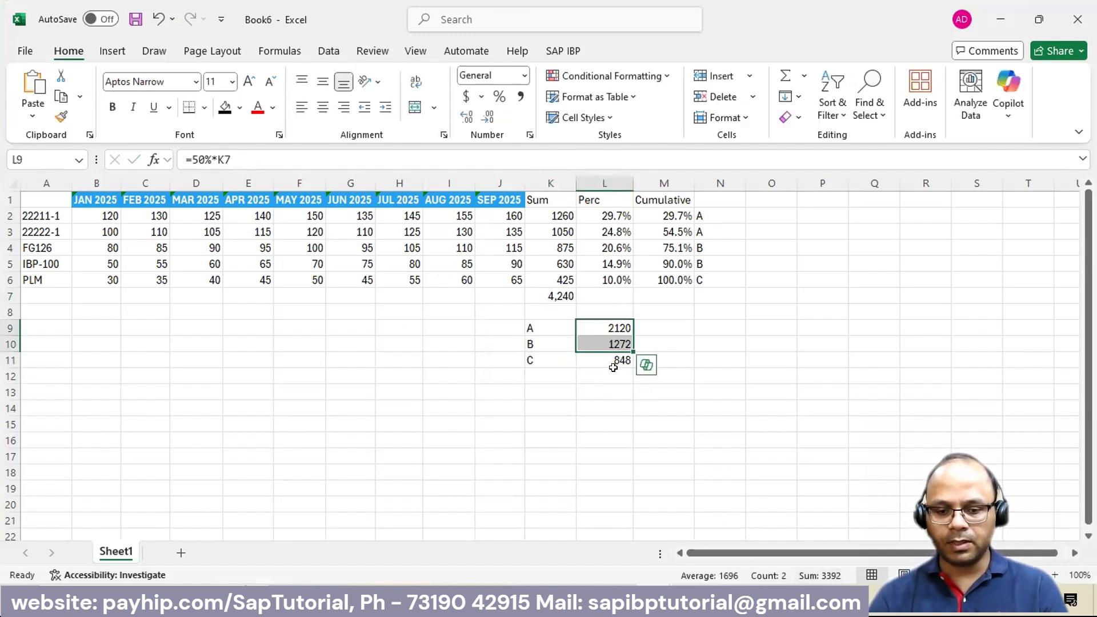
left_click_drag(614, 364, 614, 362)
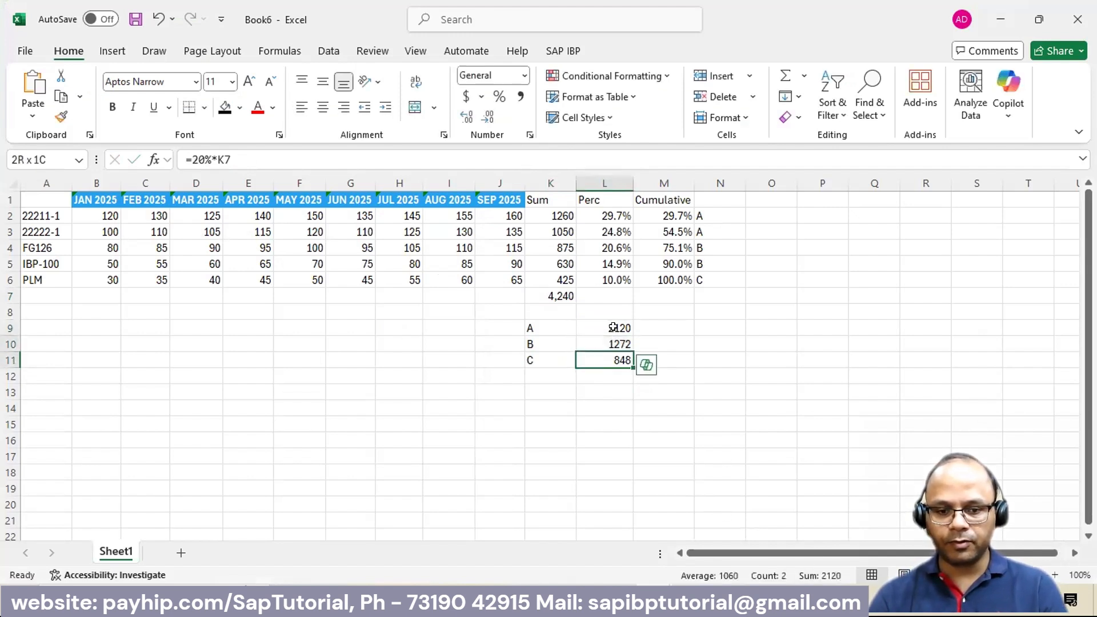
left_click(528, 359)
- Return to the application log and review the thresholds and element counts per segment for groups L1234 and MUSIC DOCKS
key("alt+Tab")
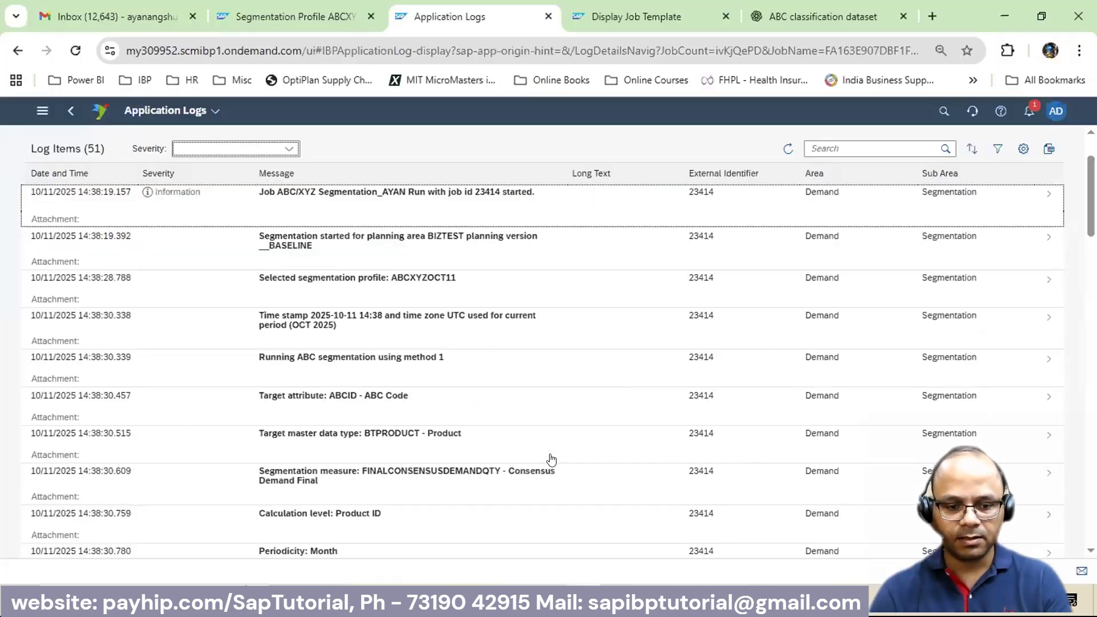
scroll(532, 457, "down", 15)
scroll(509, 457, "down", 4)
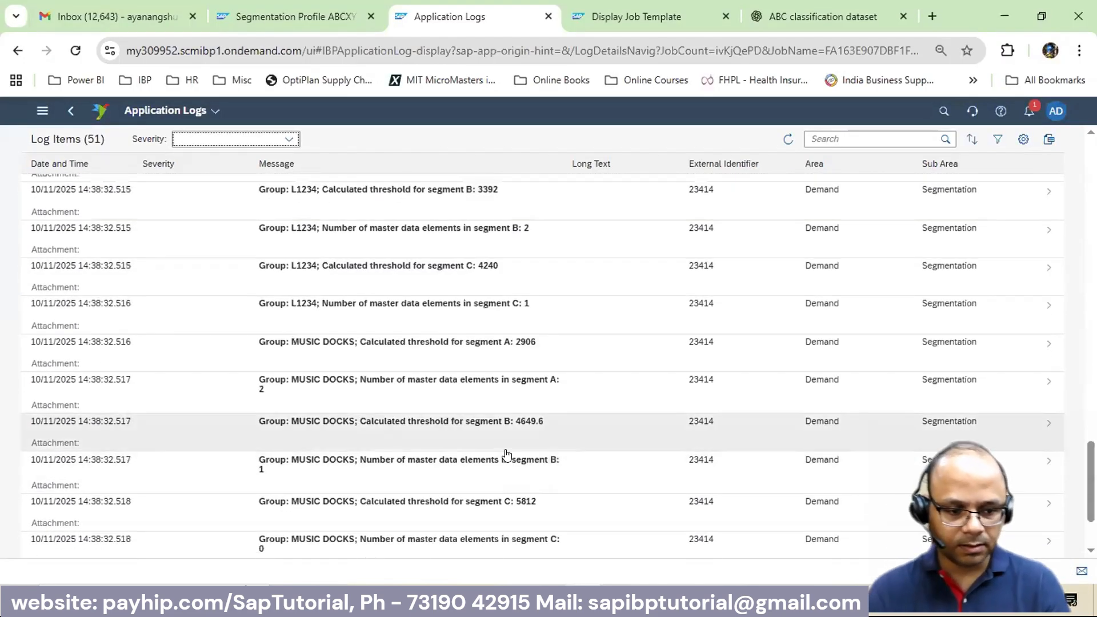
scroll(503, 454, "up", 3)
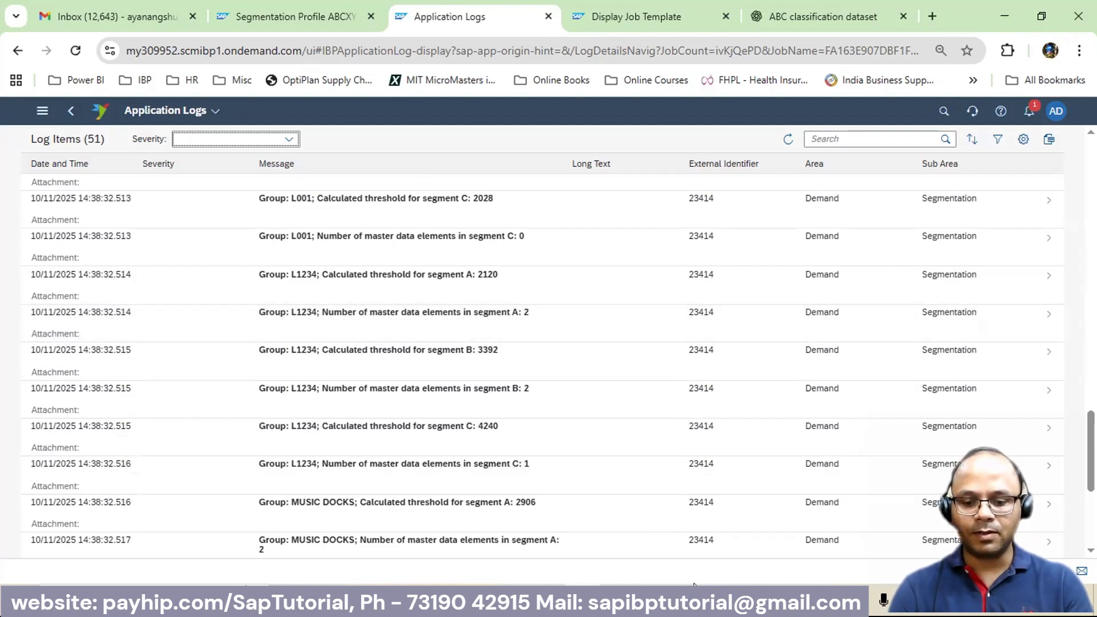
- Switch to the ActualsQtyAdjVsStatFc.xlsm workbook showing the Consensus Demand Final planning view
mouse_move(689, 605)
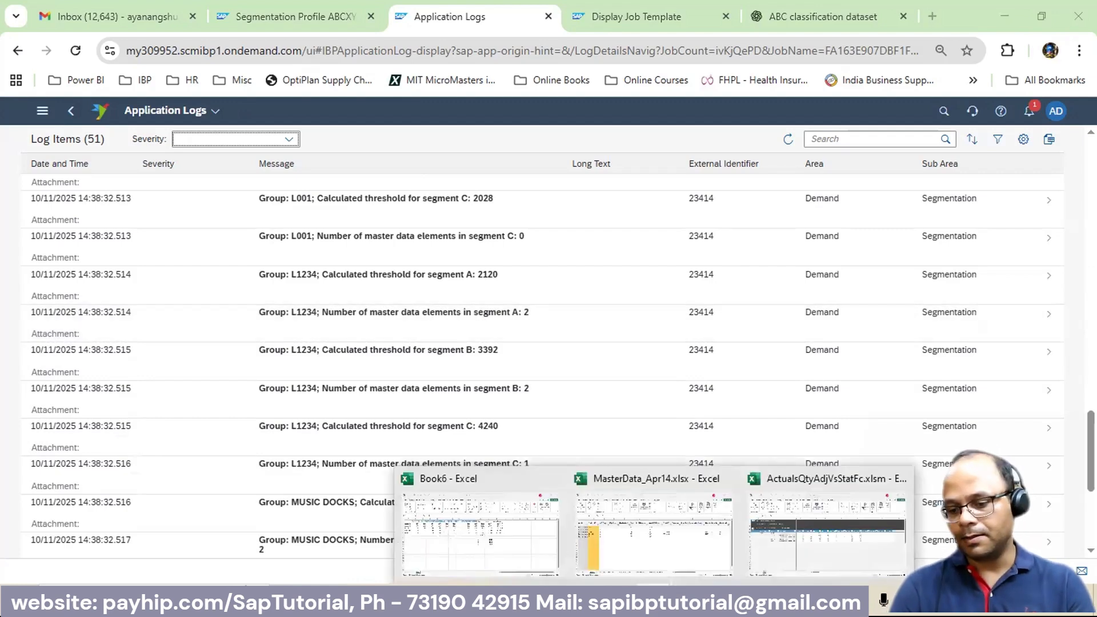
left_click(767, 540)
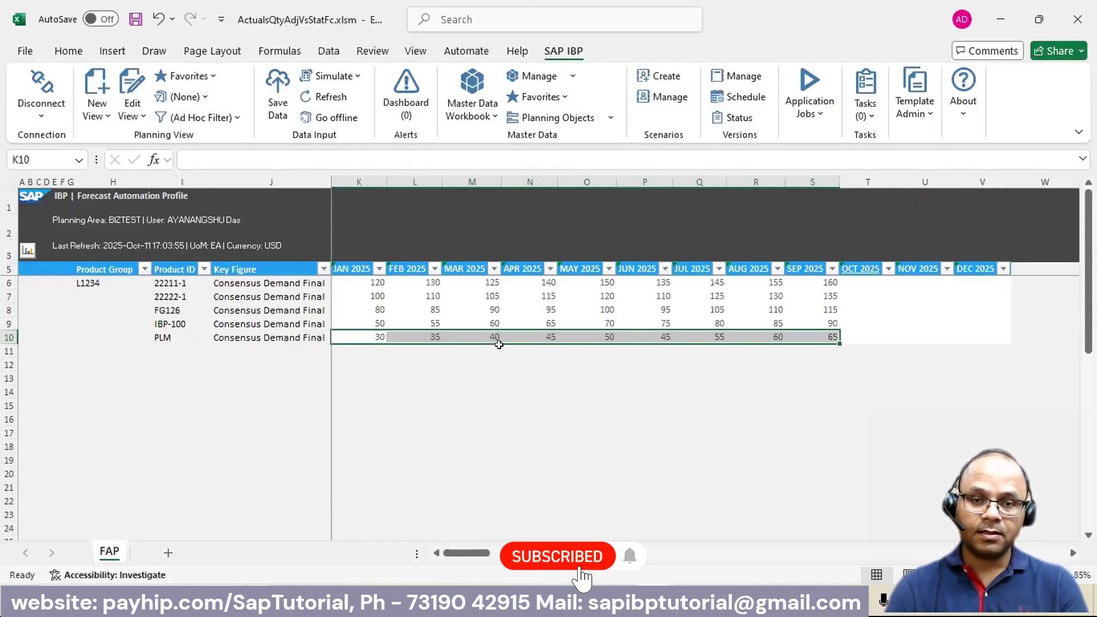